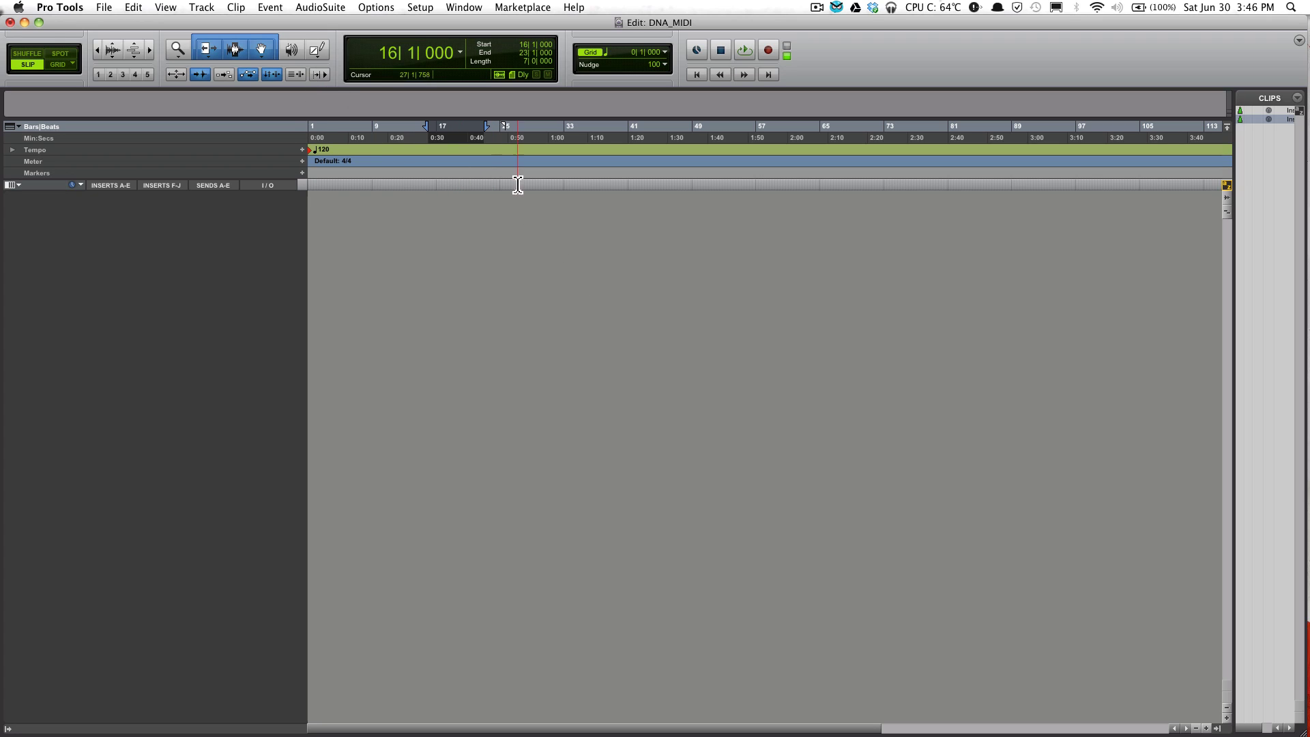
Create 1 new Stereo Instrument Track, Inst 1, from the Track > New dialog.
left_click(202, 7)
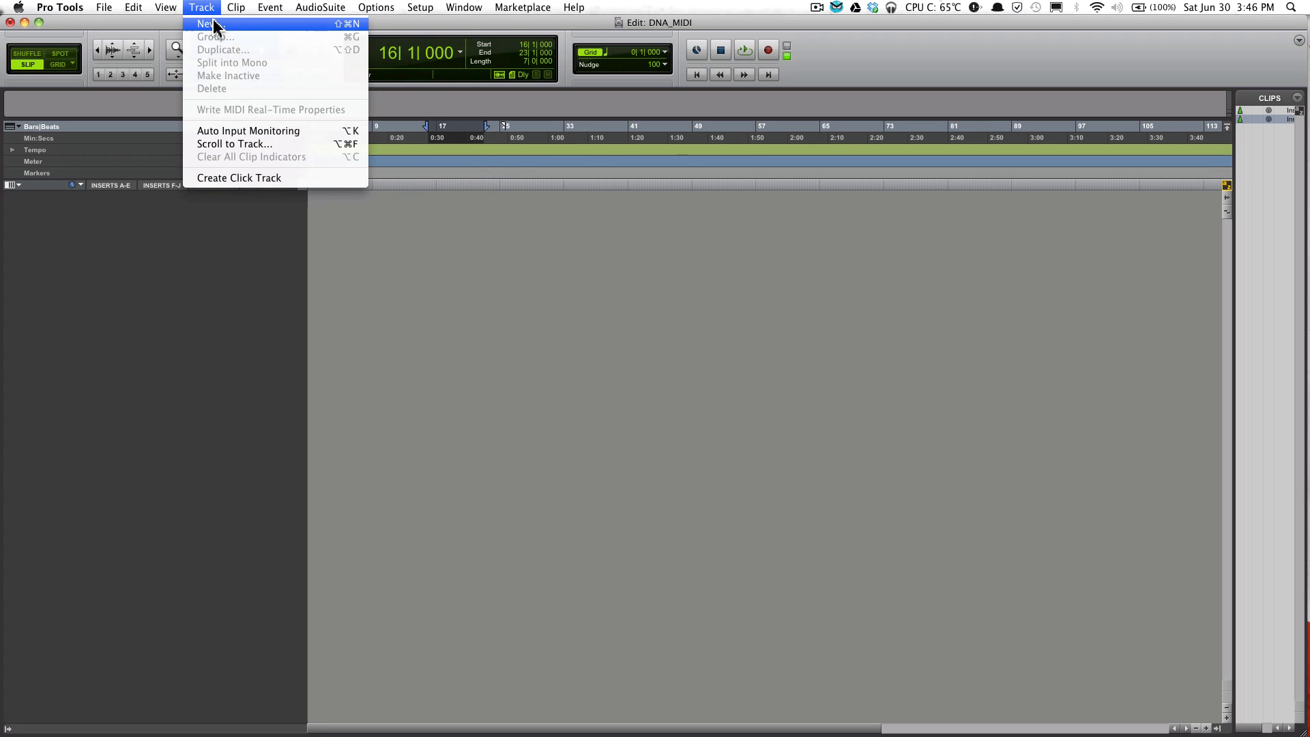
left_click(205, 27)
left_click(577, 263)
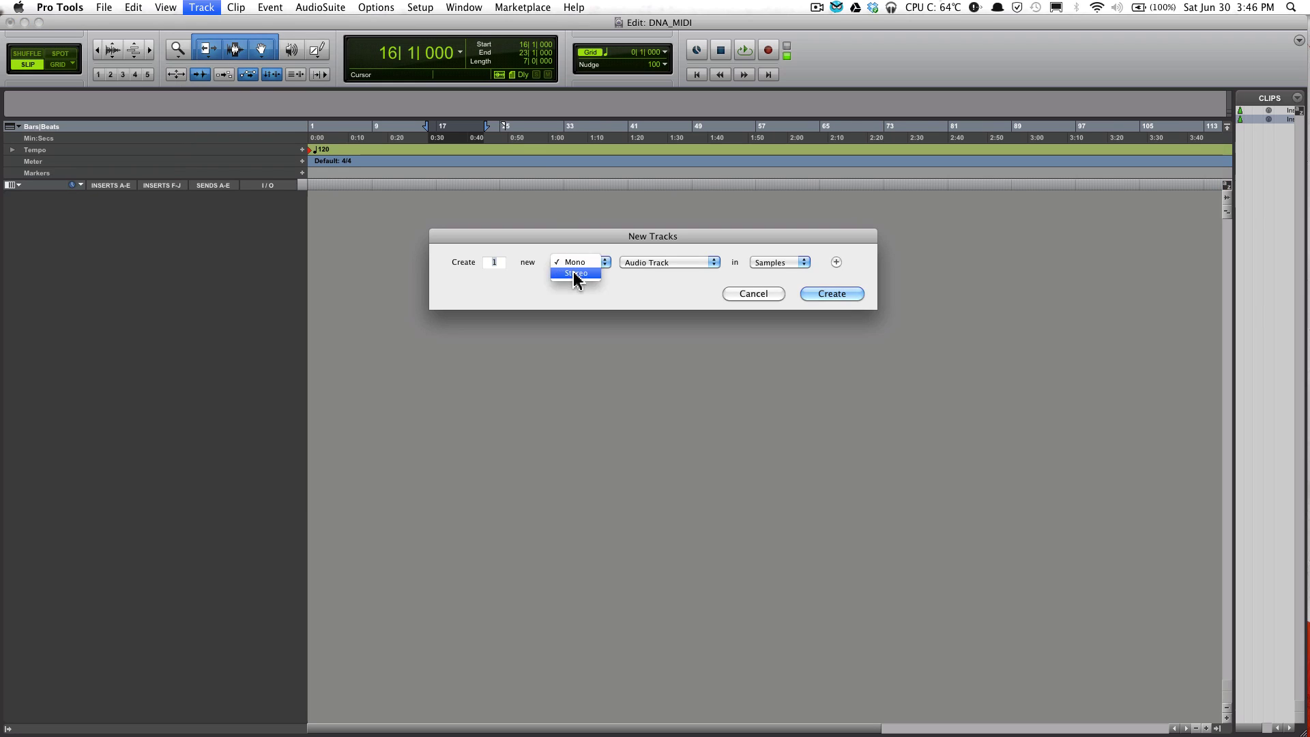
left_click(572, 280)
left_click(667, 263)
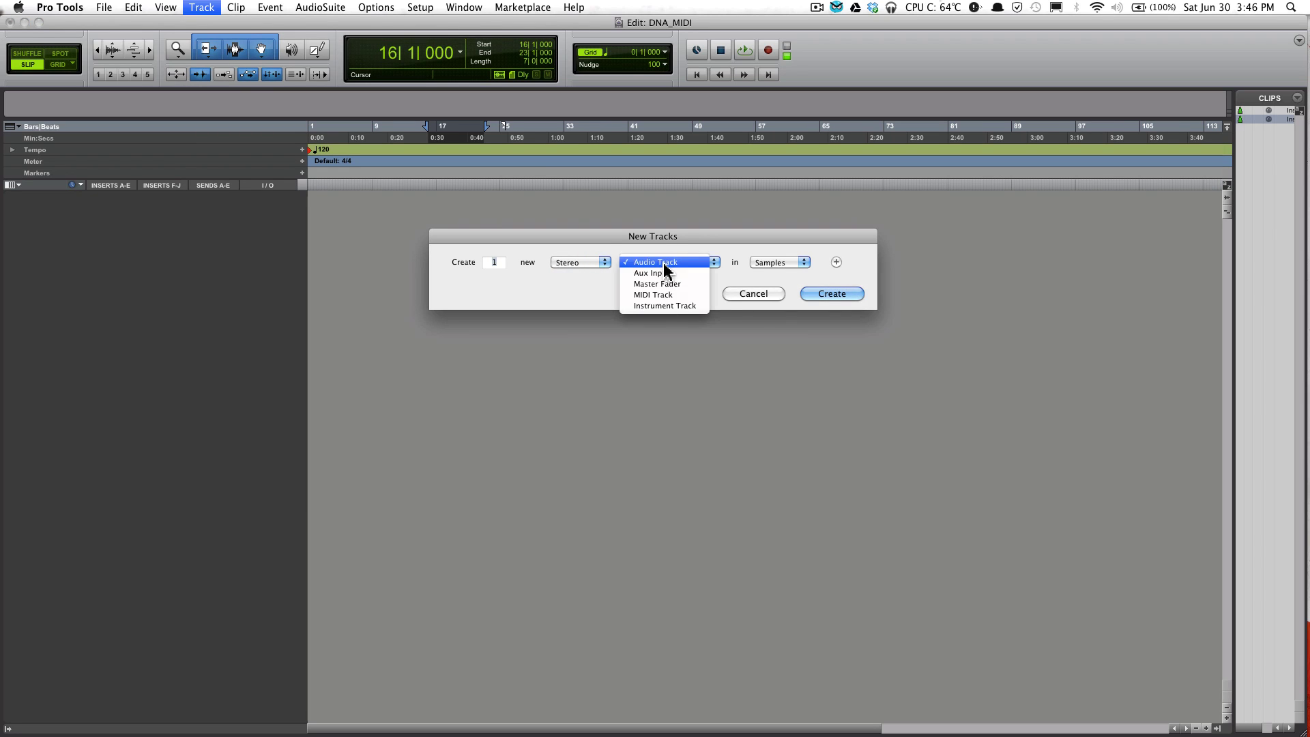
left_click(648, 303)
left_click(830, 294)
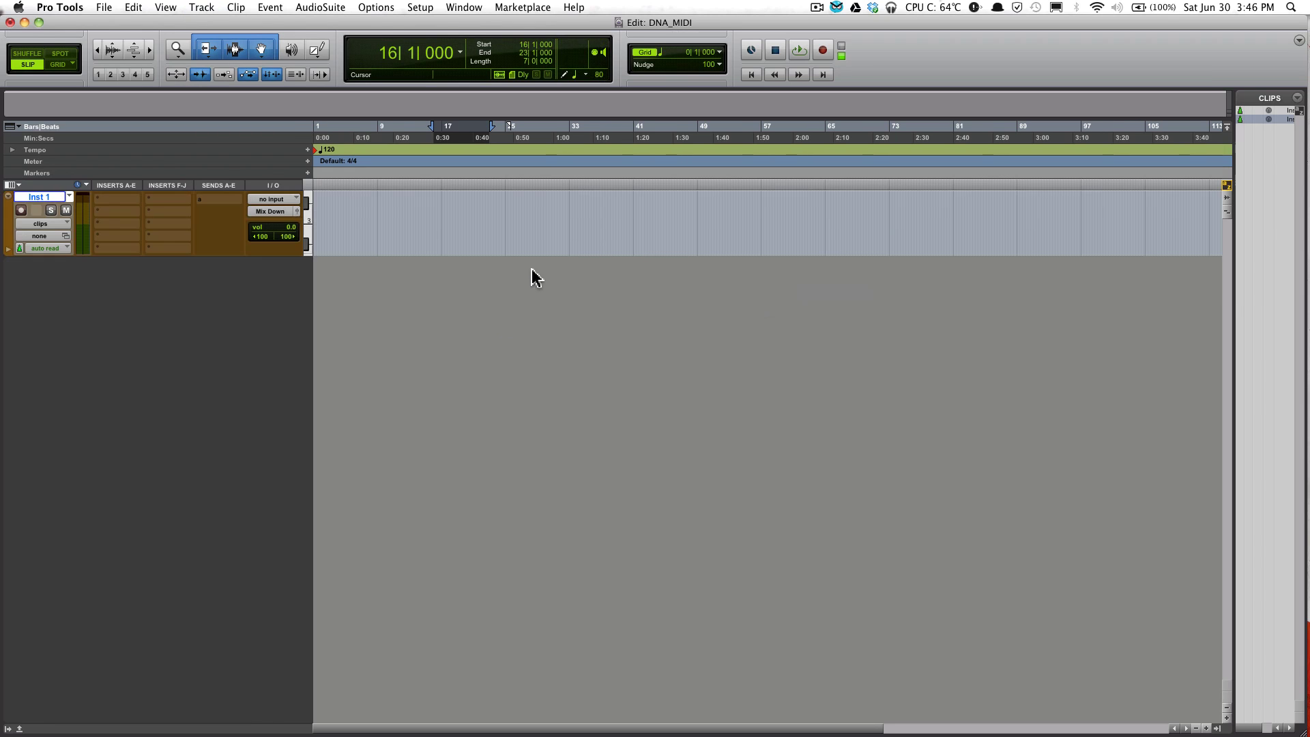
Route Inst 1 to Output 1-2 and insert Mini Grand (stereo) in insert slot A.
left_click(275, 216)
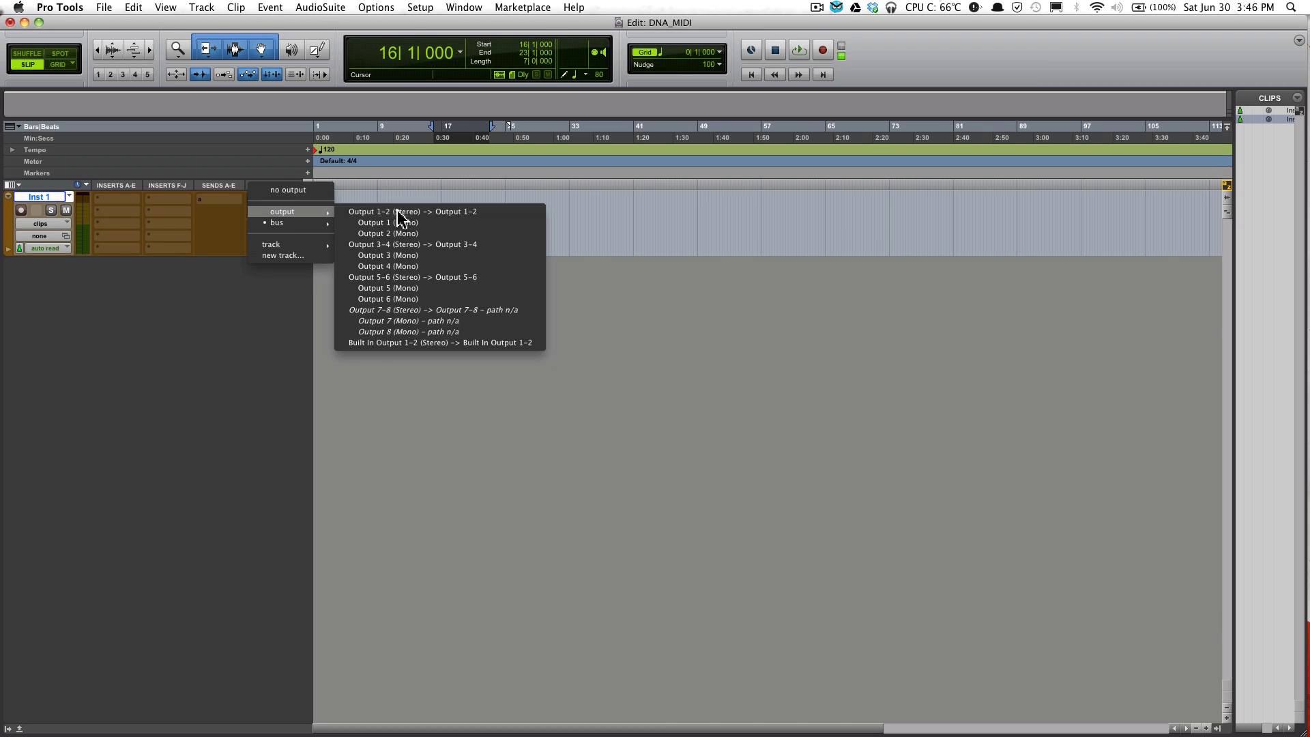
left_click(544, 295)
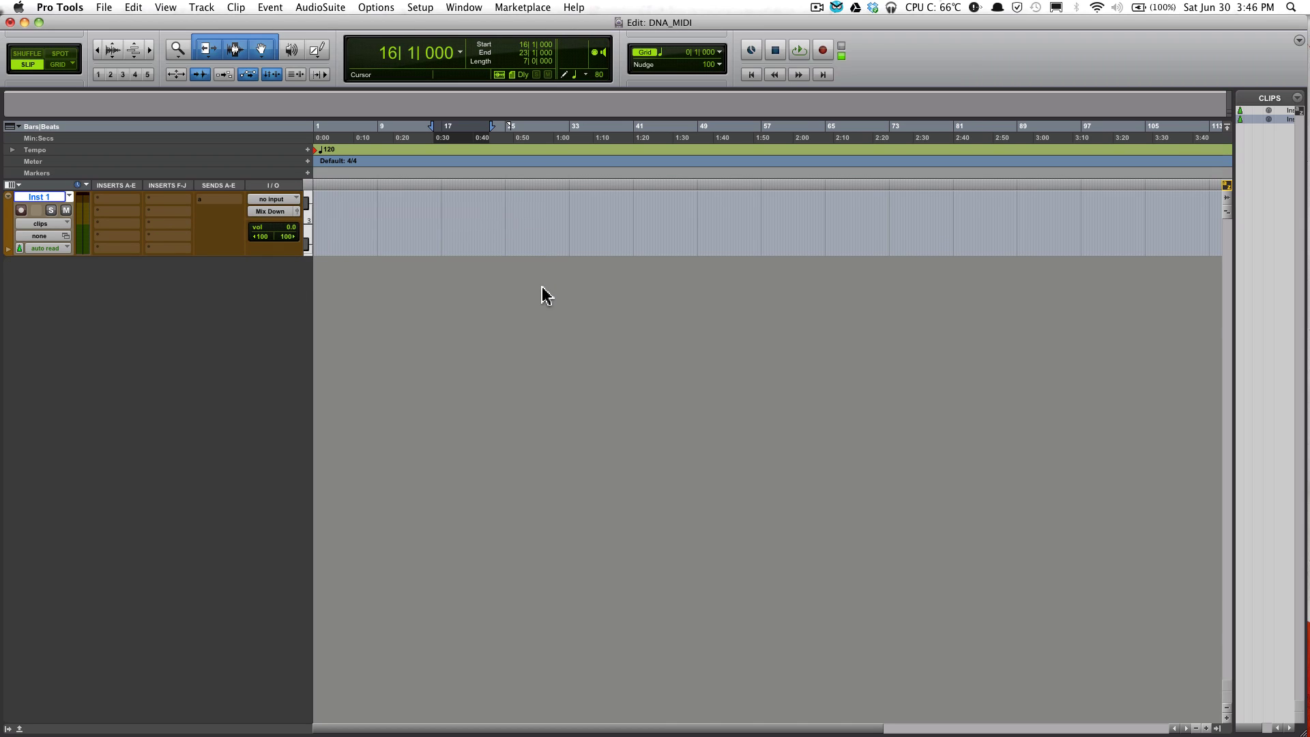
left_click(120, 207)
mouse_move(129, 220)
mouse_move(299, 236)
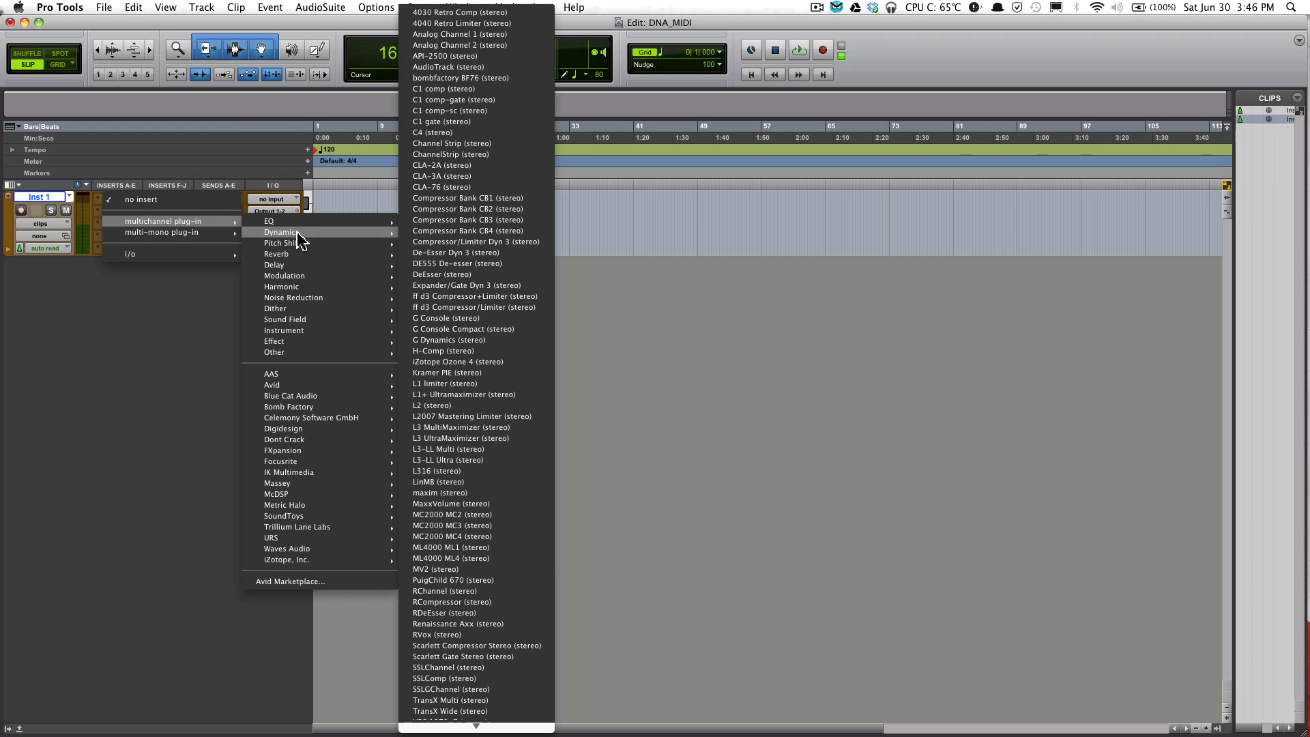
mouse_move(323, 331)
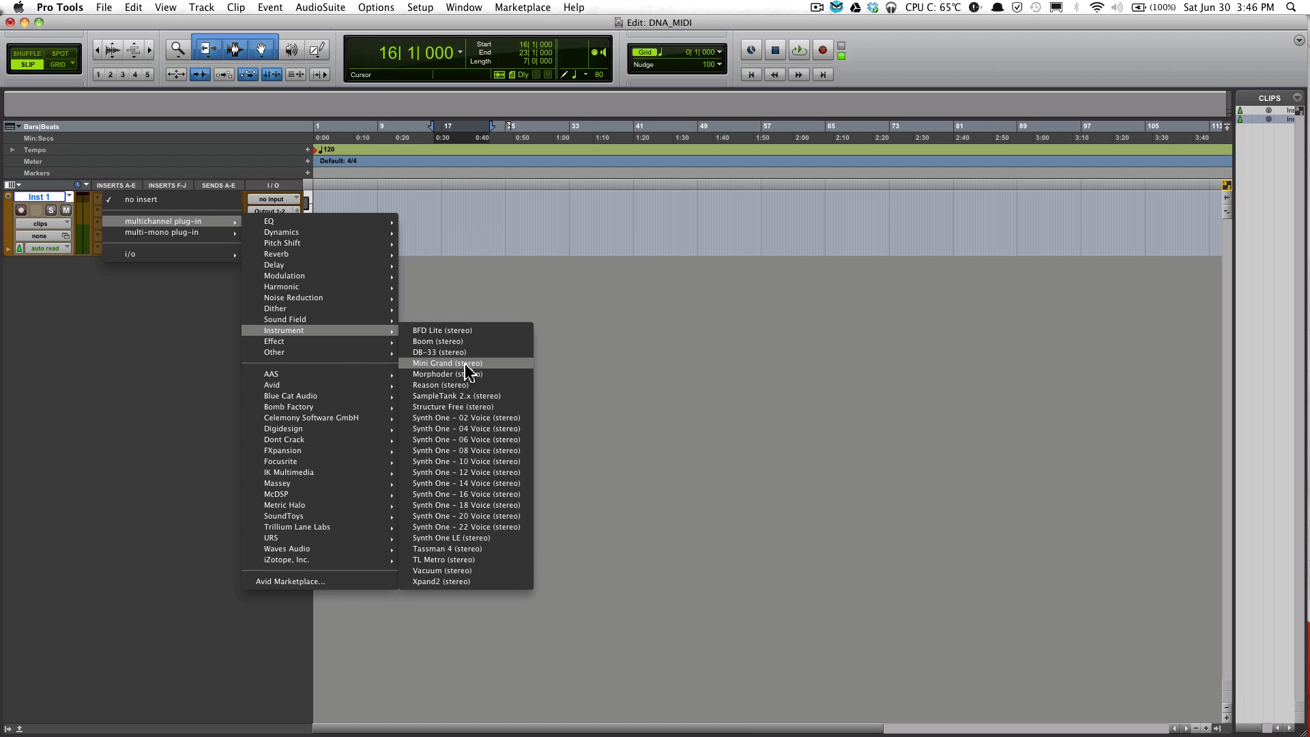
left_click(466, 365)
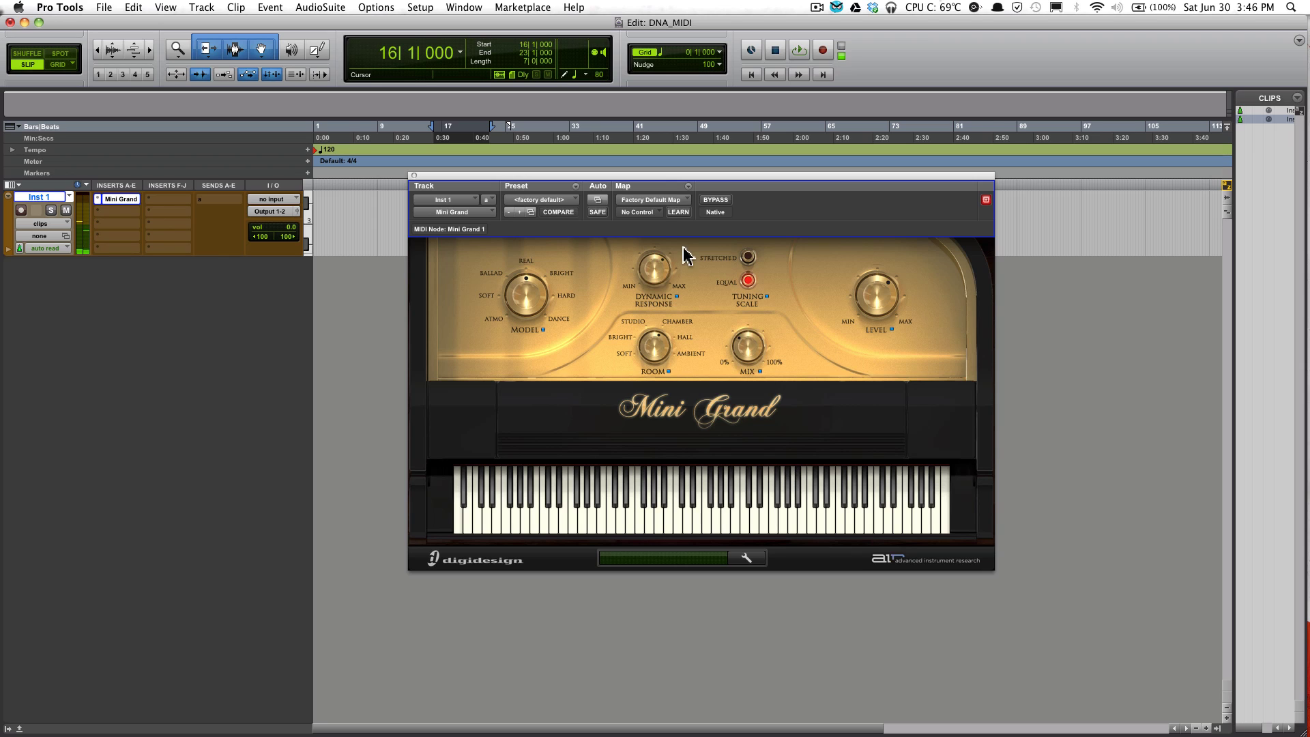
Check the Options menu settings, then move the Mini Grand window lower on screen.
left_click(379, 8)
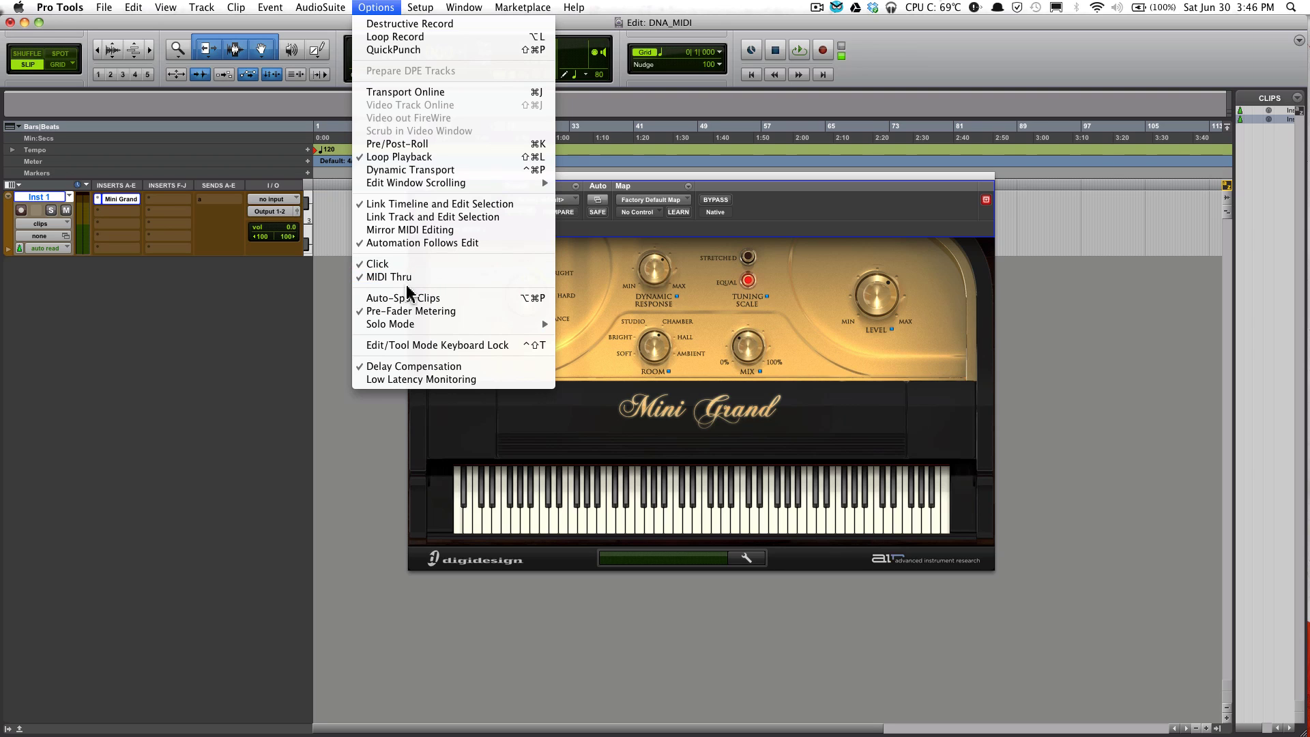
left_click(410, 203)
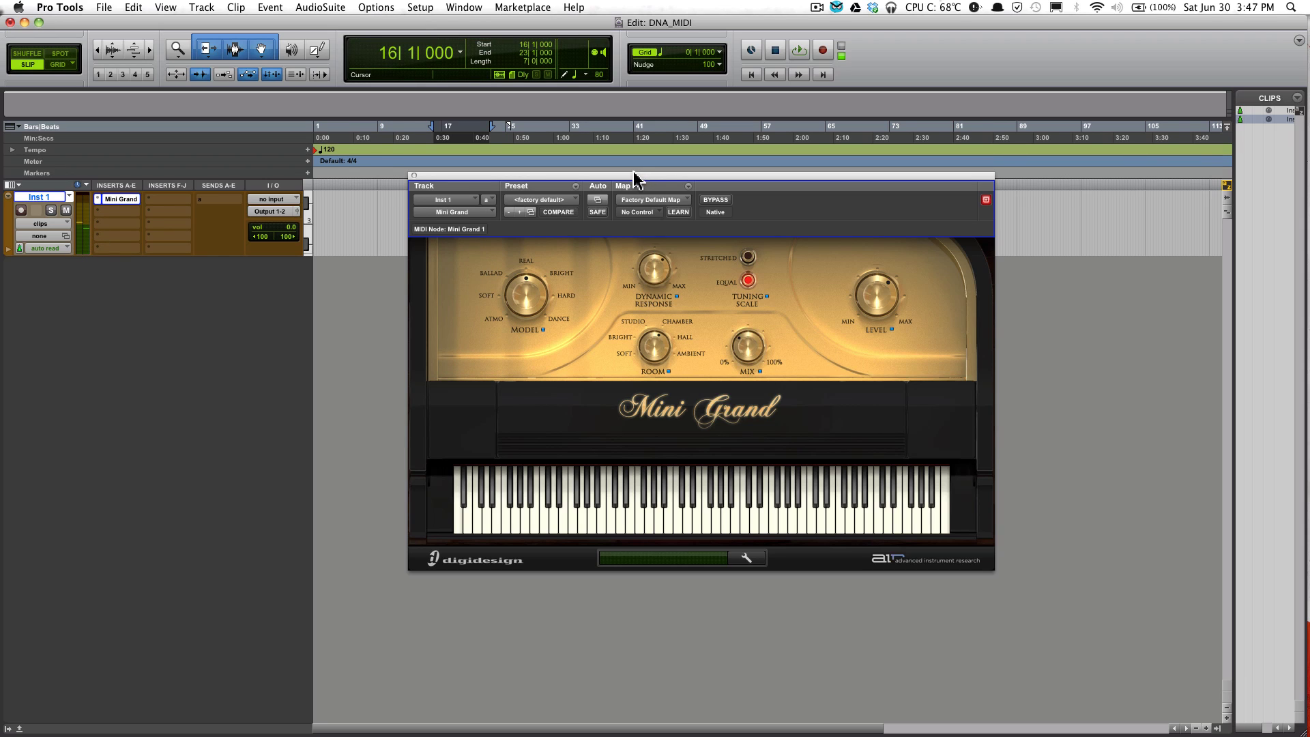
left_click_drag(634, 176, 617, 255)
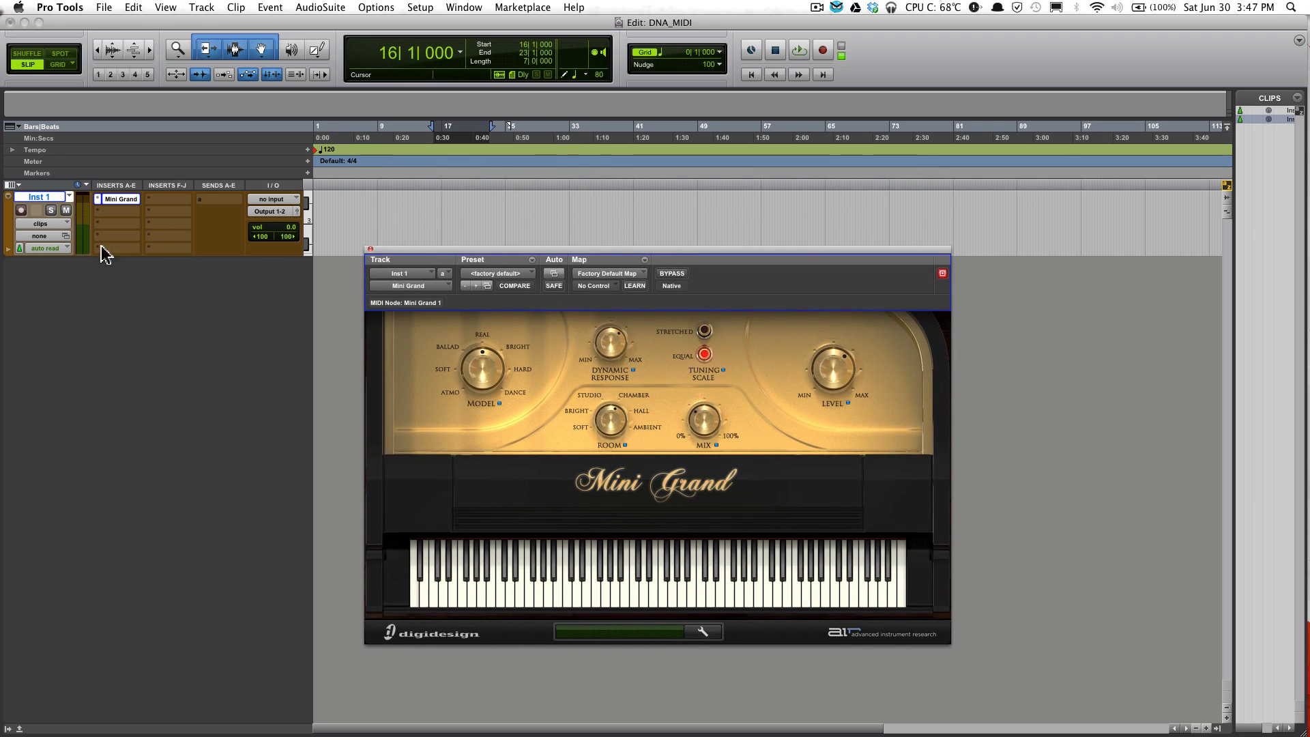
Record-arm Inst 1, record a short MIDI performance, then play it back and stop.
left_click(21, 210)
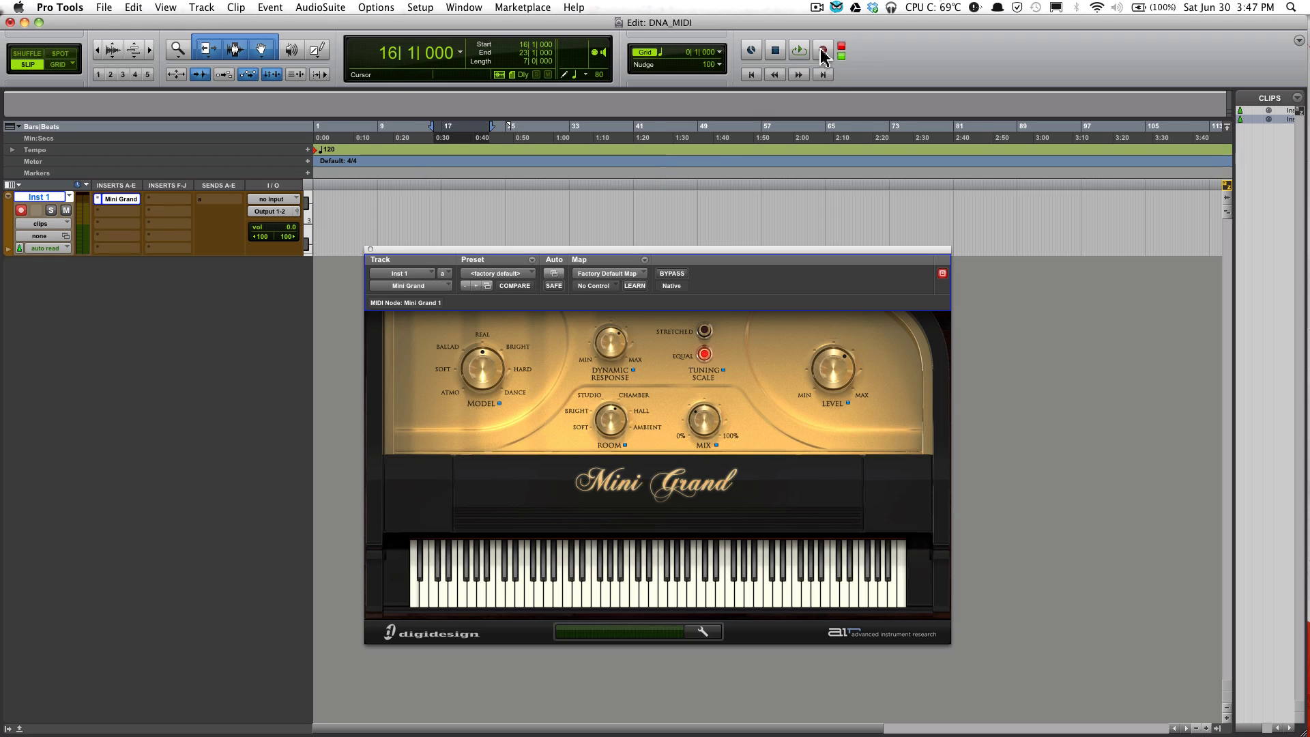
left_click(823, 50)
key("space")
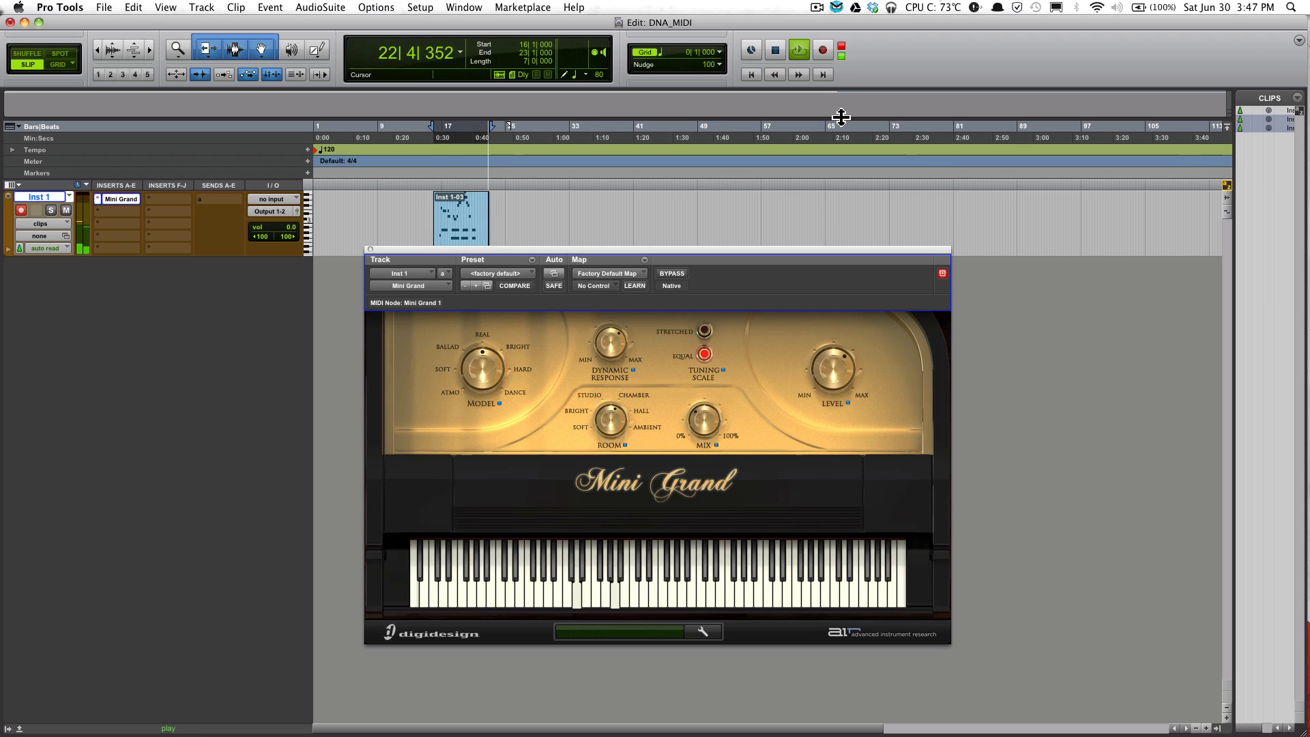
key("space")
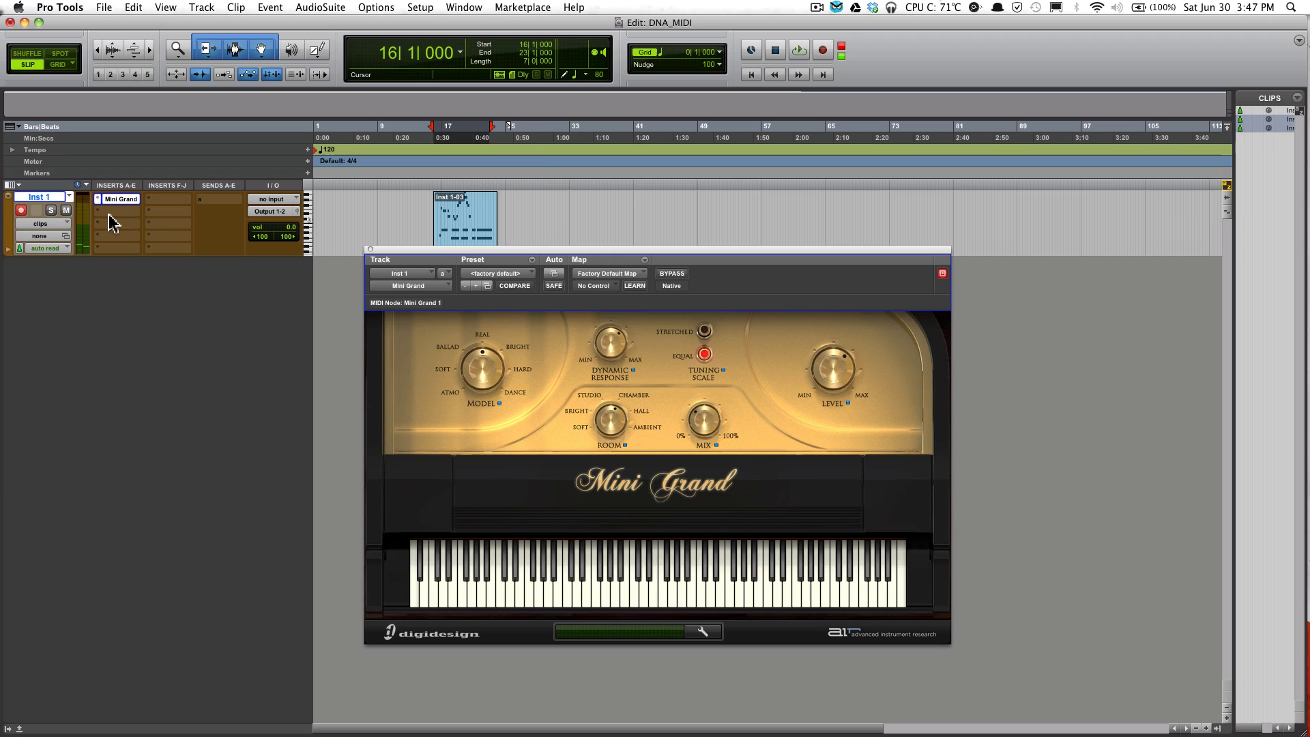
left_click(800, 50)
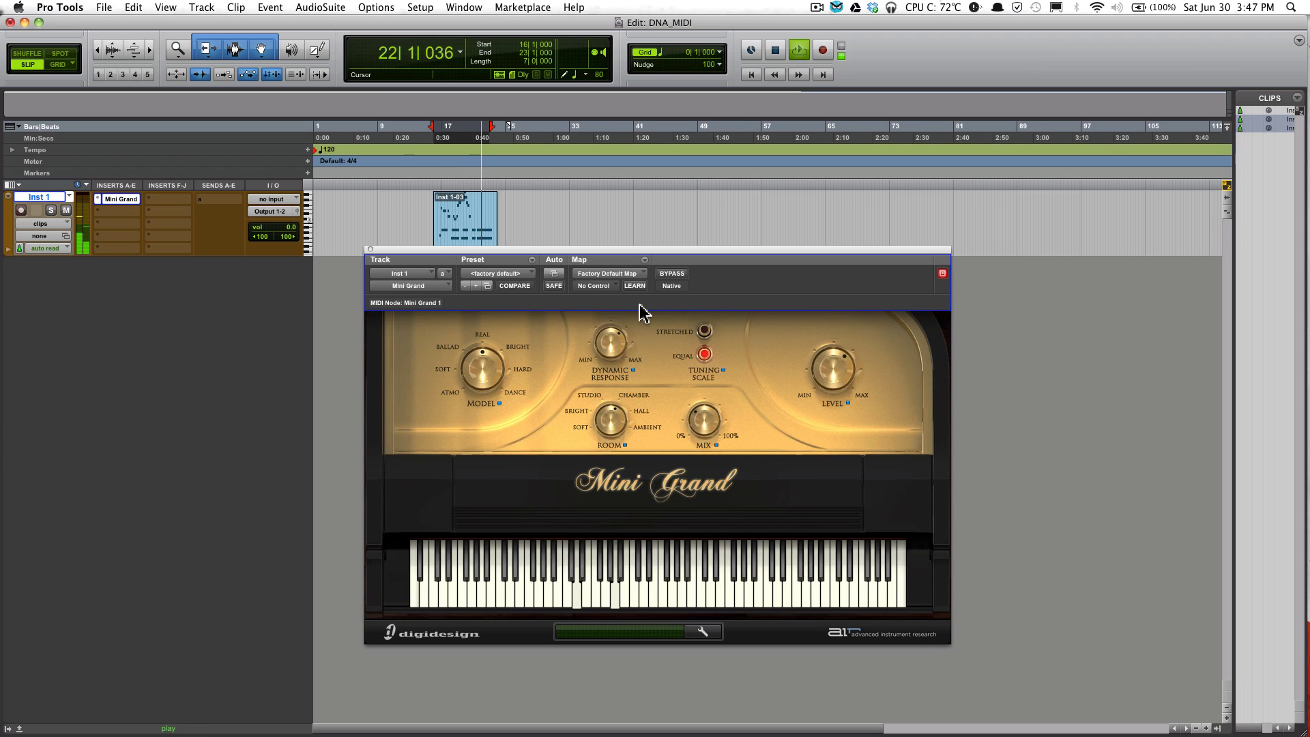
key("space")
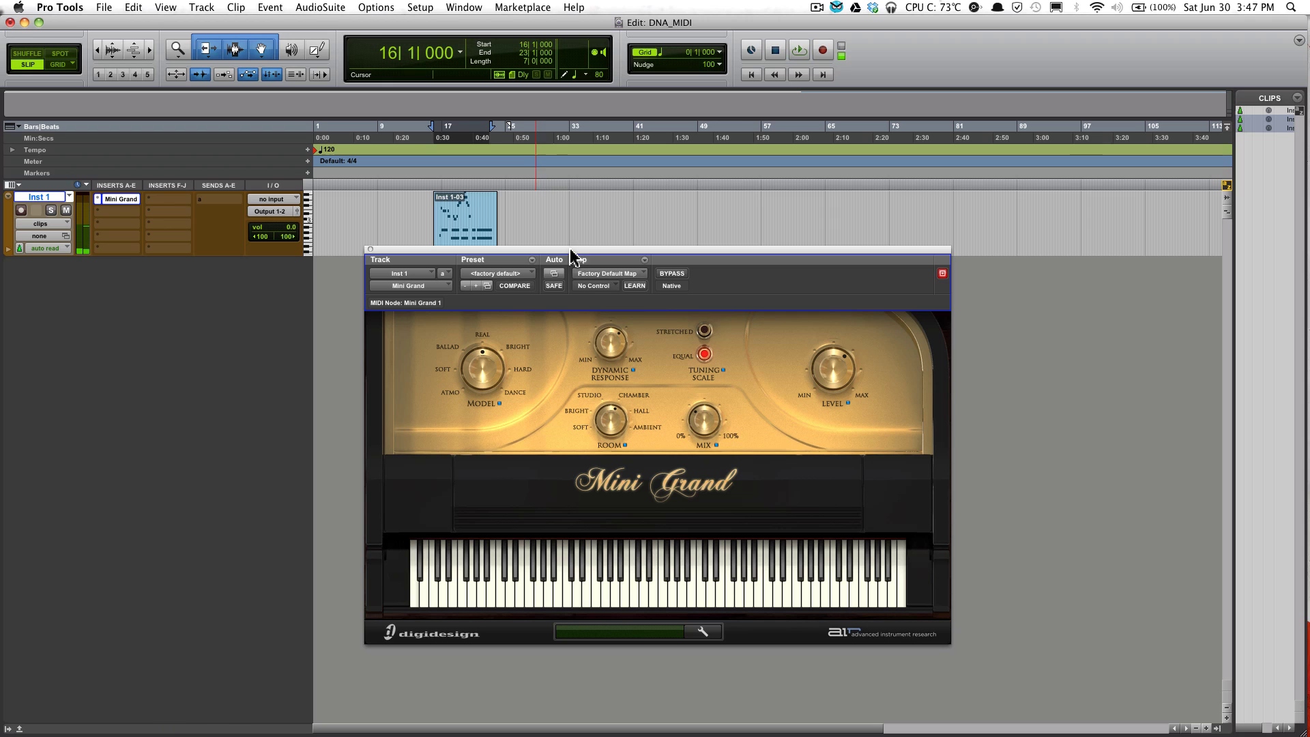
Move the Mini Grand window up and browse the insert plug-in list without changing anything.
left_click_drag(581, 254, 633, 182)
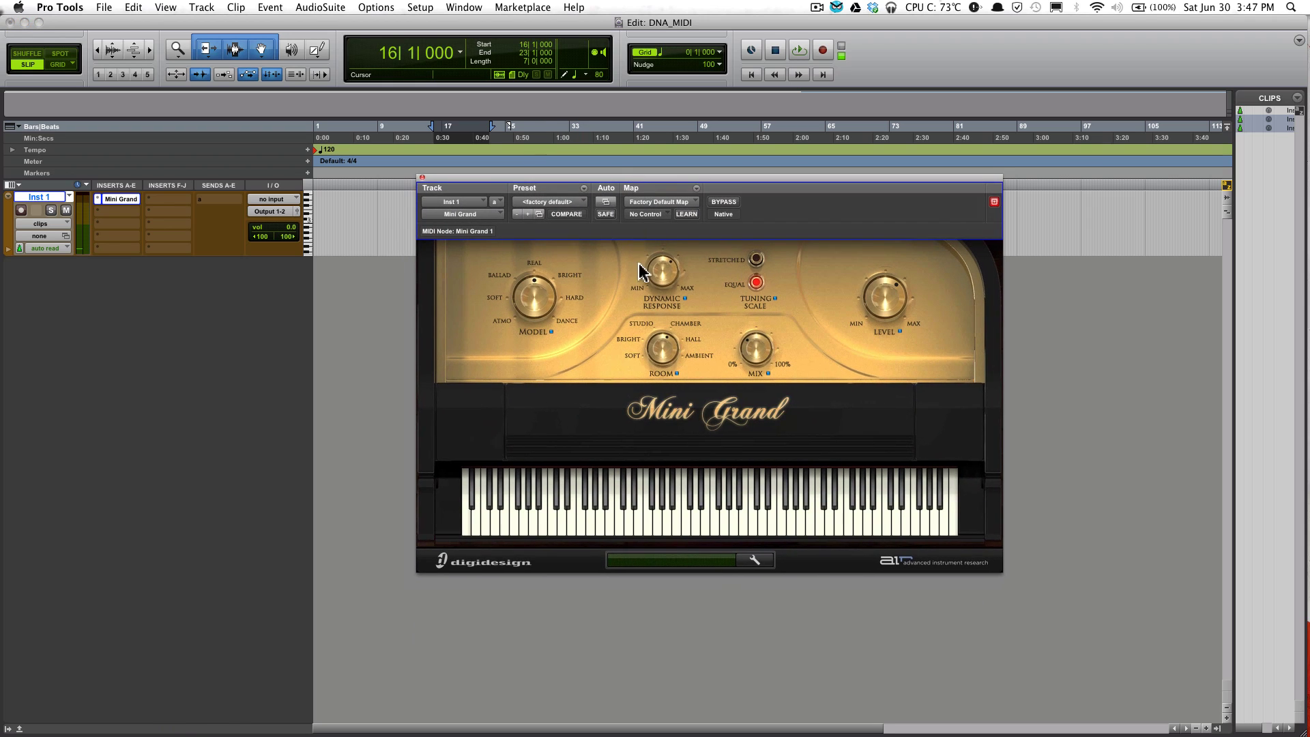
left_click(486, 216)
mouse_move(503, 216)
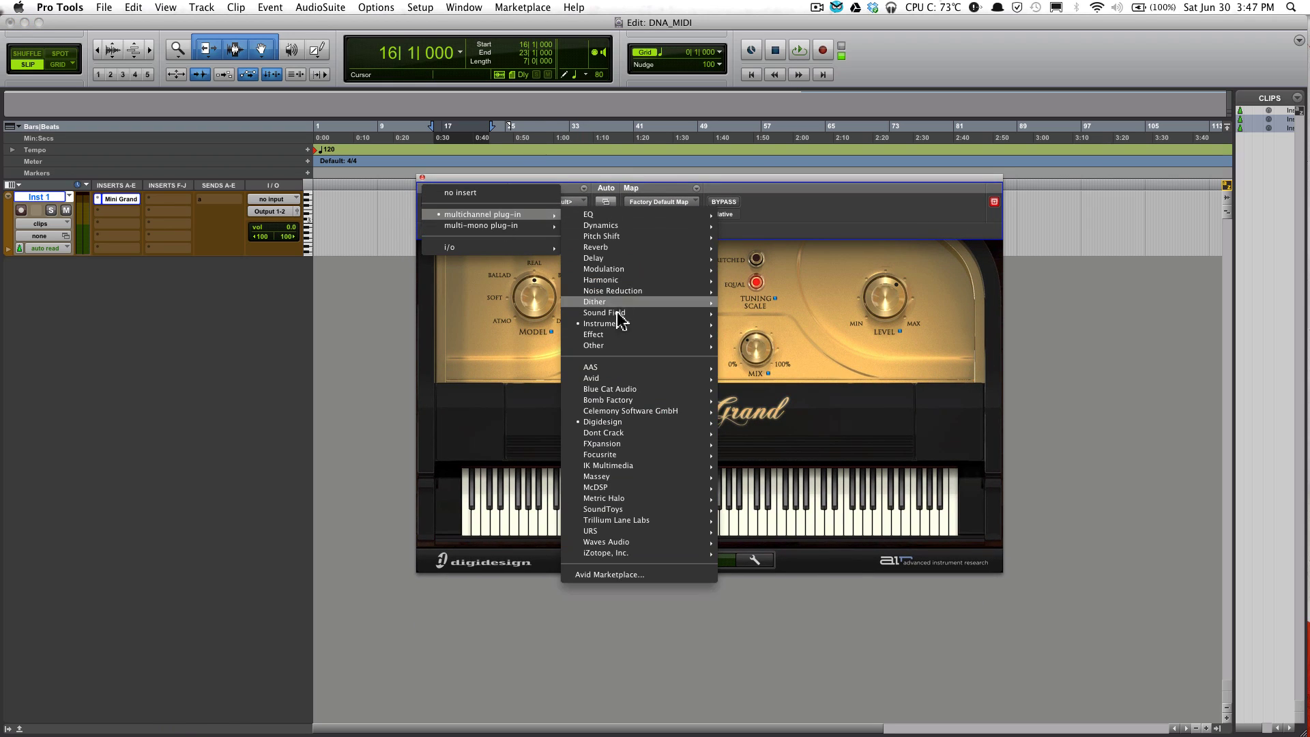
mouse_move(616, 326)
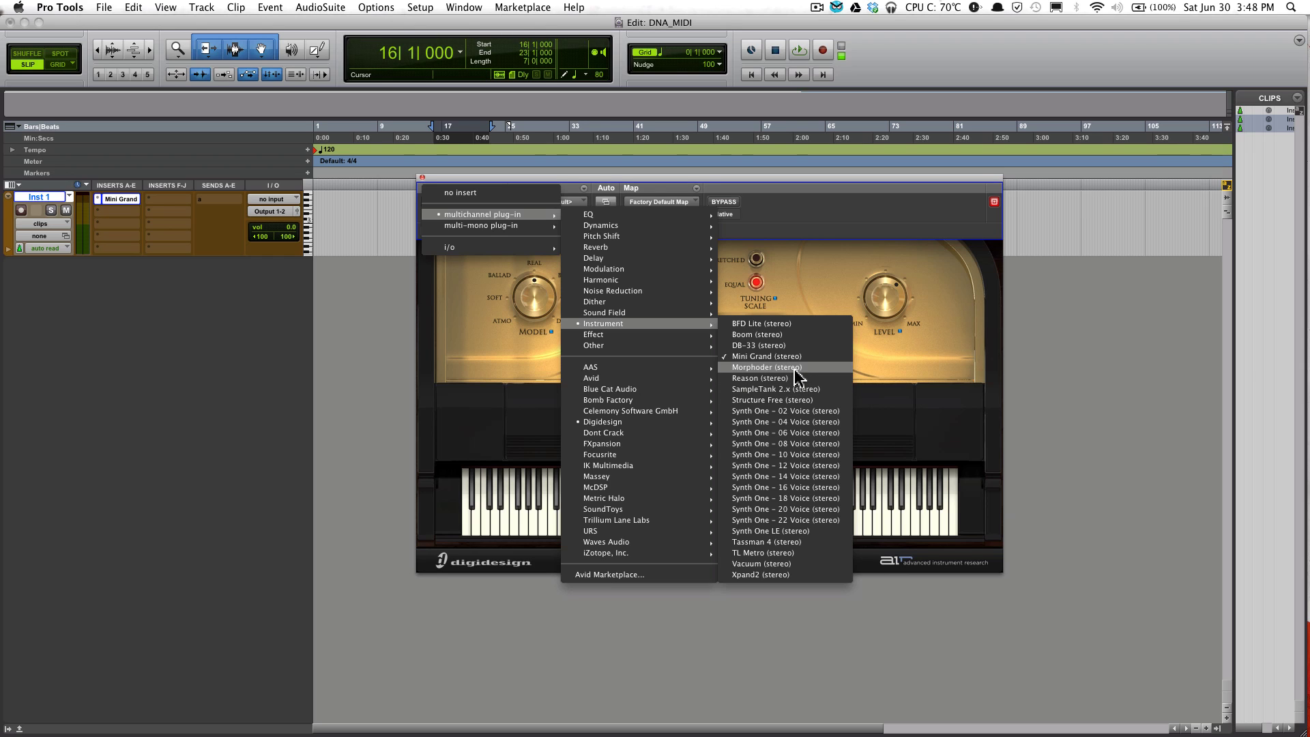
left_click(788, 242)
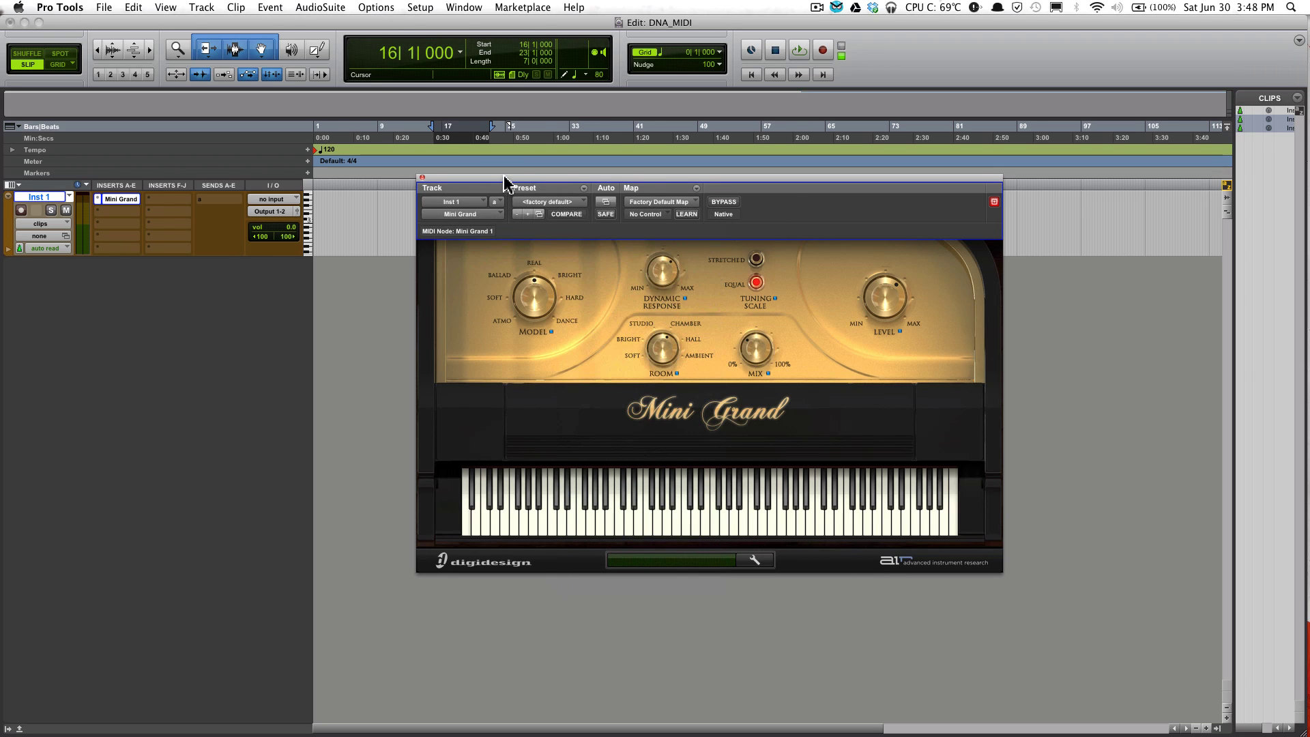
Close the Mini Grand window and open the Inst 1-03 clip in the MIDI Editor.
left_click_drag(503, 175, 501, 175)
left_click(422, 177)
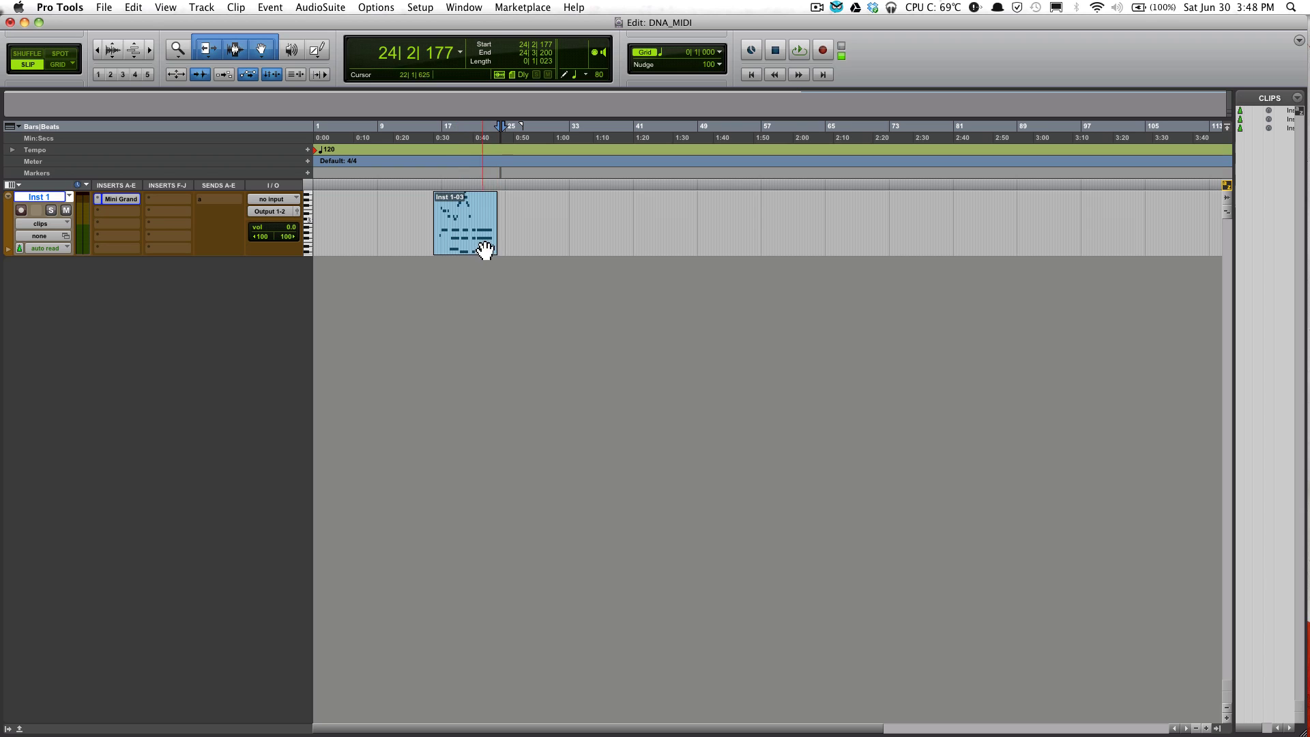
double_click(453, 234)
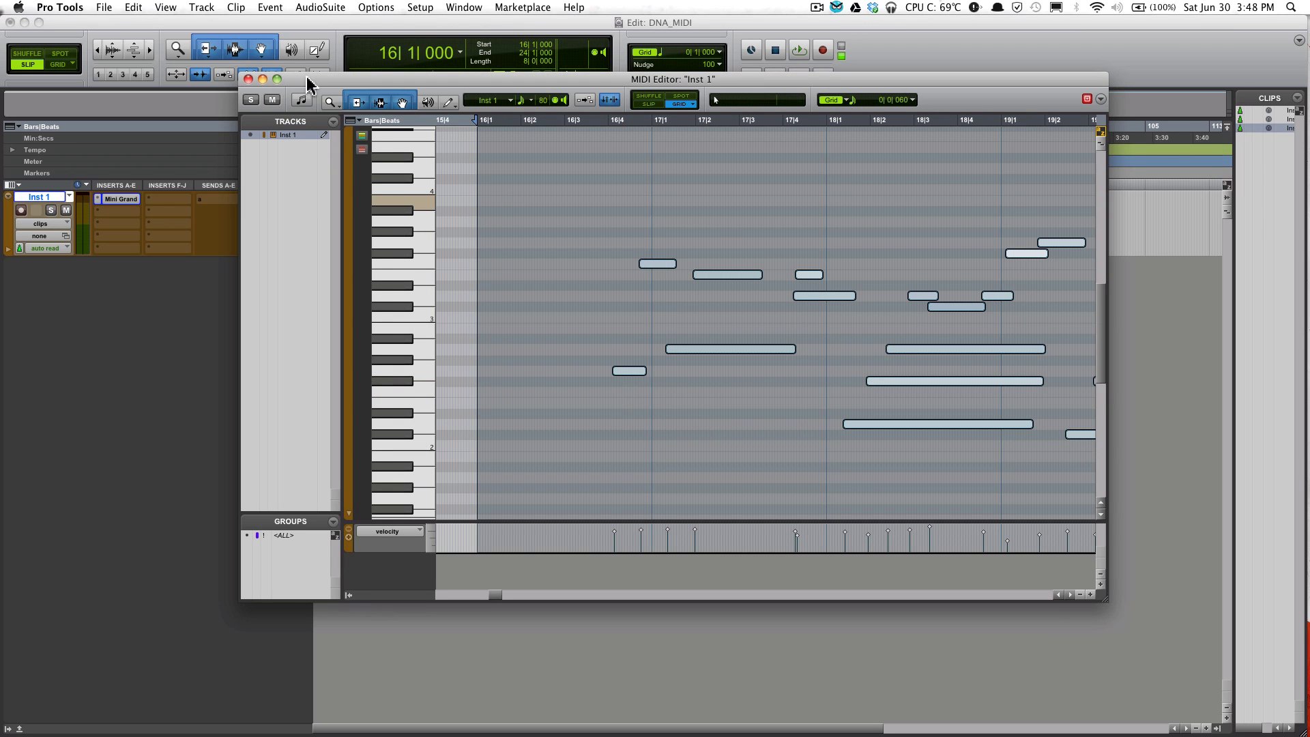
left_click_drag(307, 83, 245, 86)
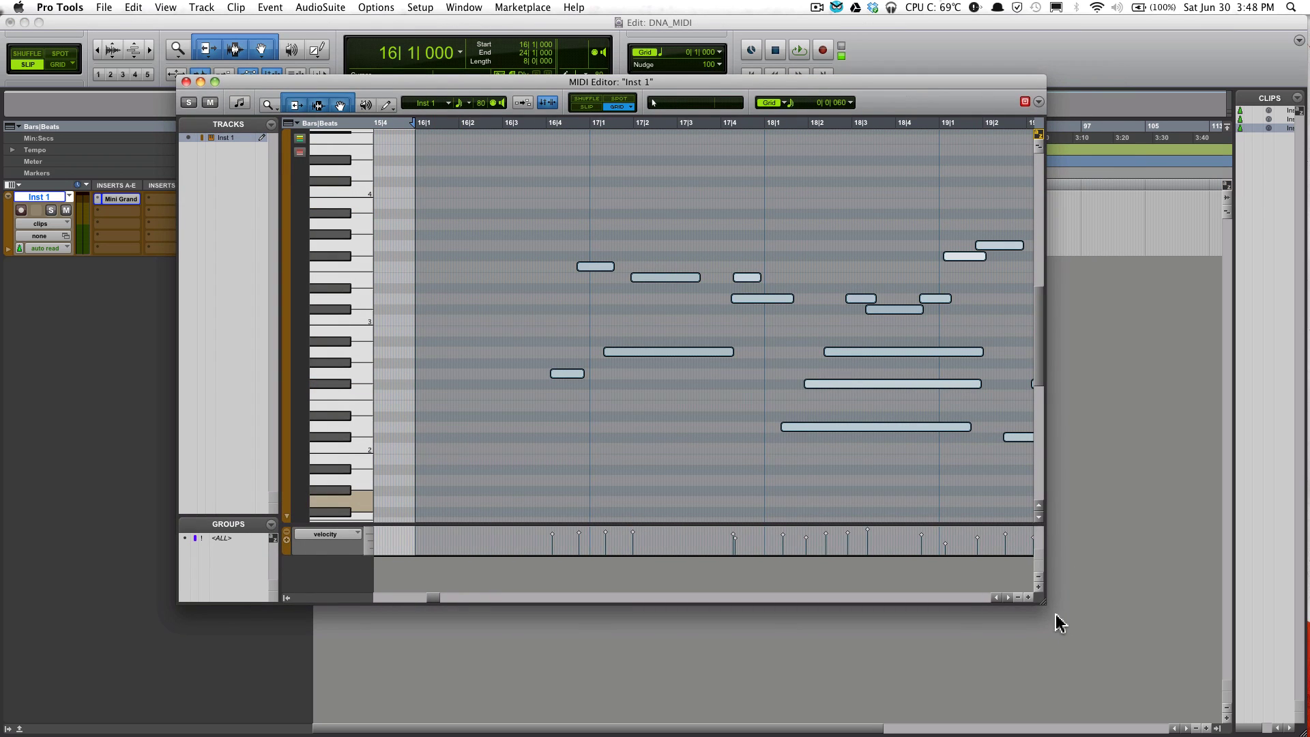
Enlarge the MIDI Editor to fill the screen and deselect all notes.
left_click_drag(1042, 609, 1186, 637)
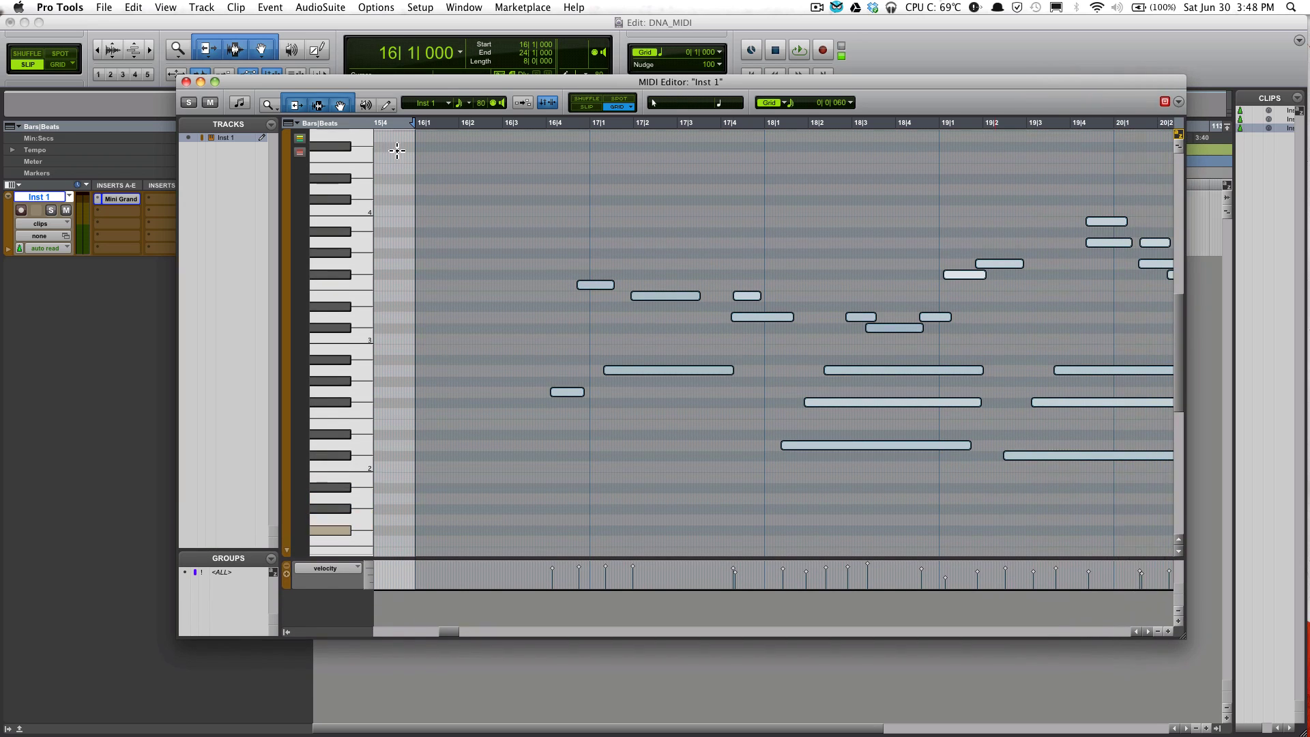
left_click(215, 82)
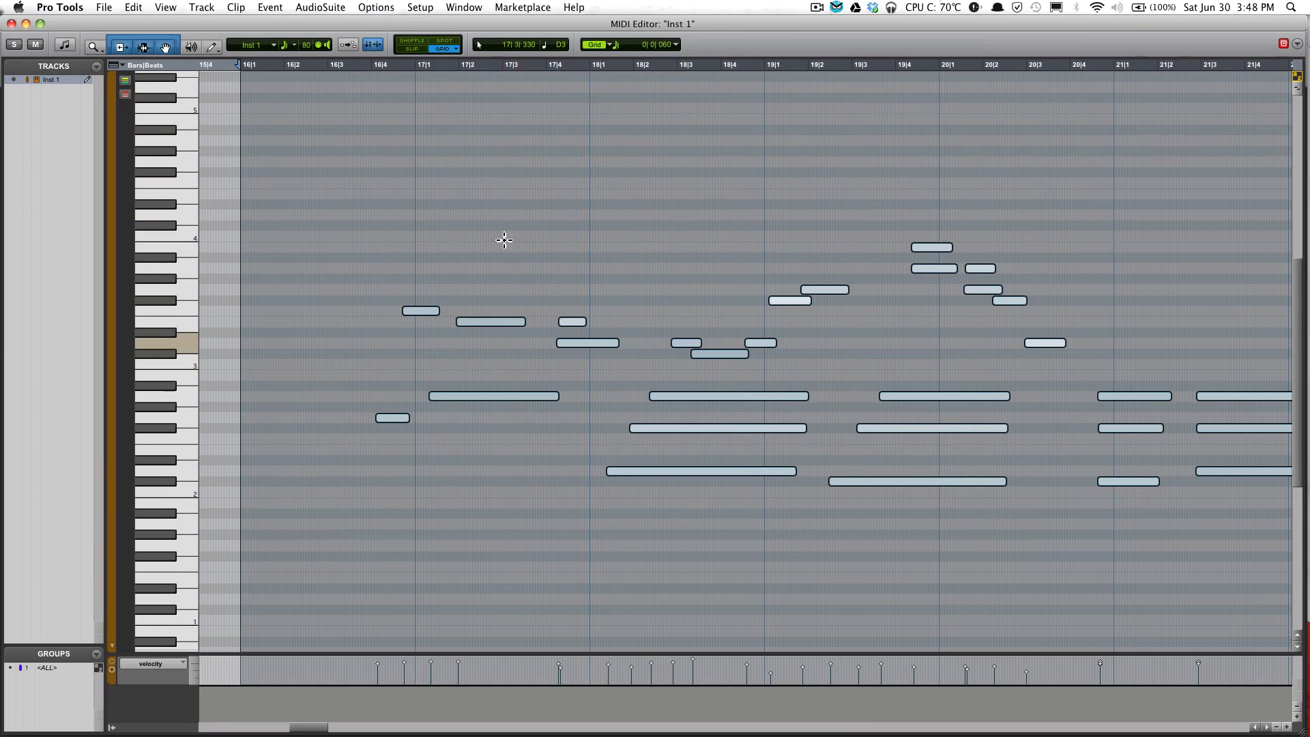
left_click(374, 269)
Audition the notes around 16|4 and 17|1, ending with the small 16|4 note selected.
left_click(392, 417)
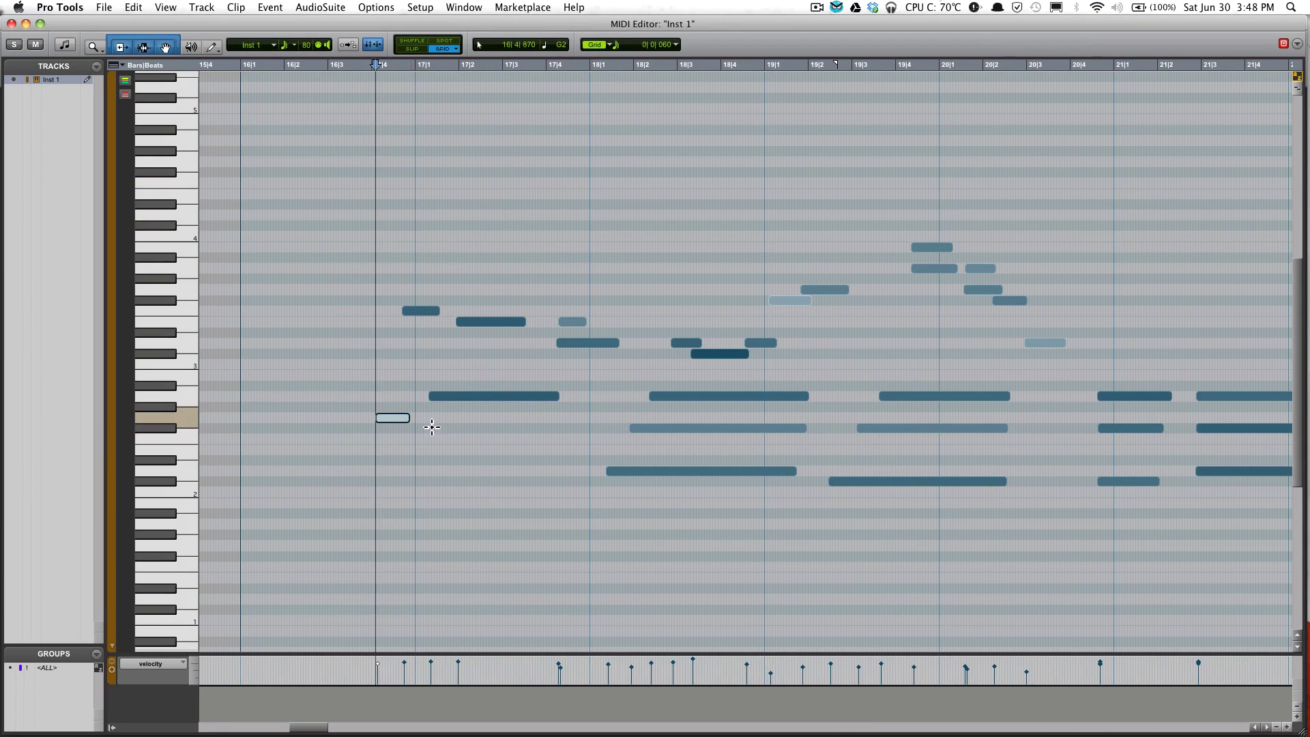
left_click(480, 397)
left_click(431, 312)
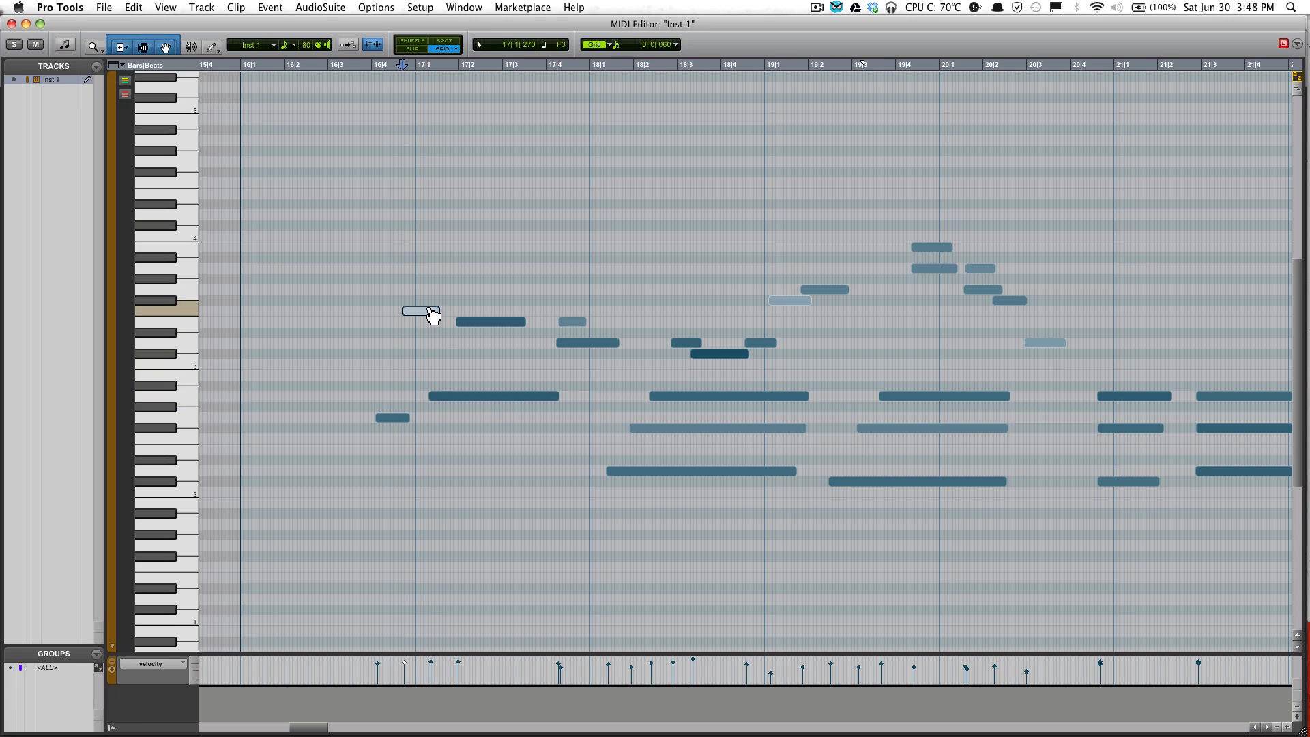
left_click(394, 418)
left_click(482, 396)
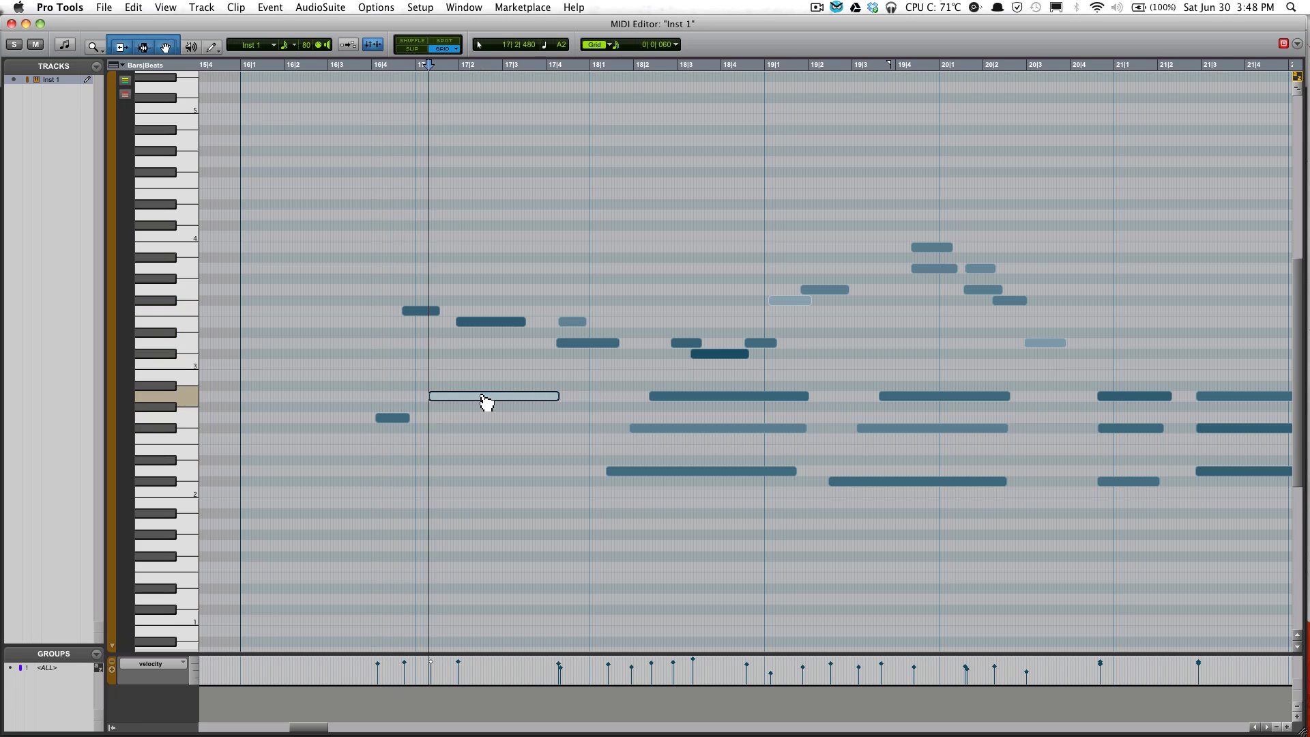
left_click(490, 321)
left_click(375, 417)
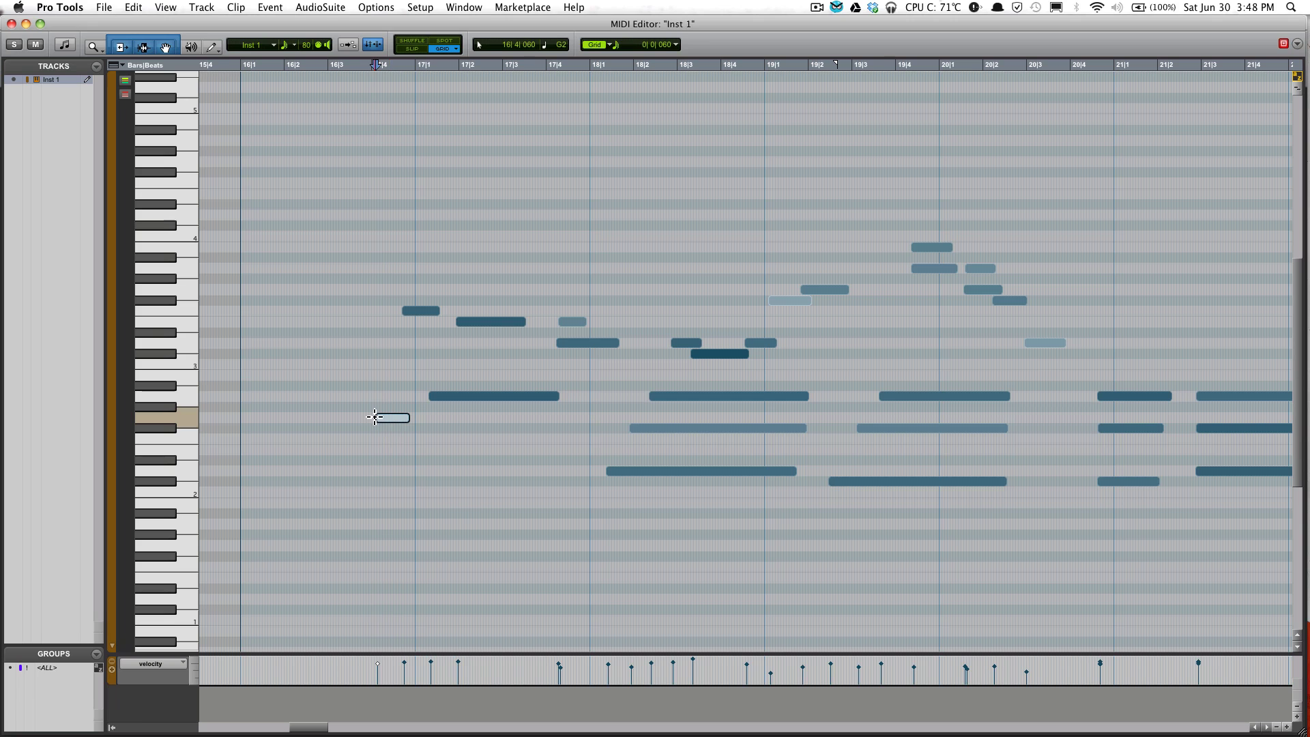
Trim the small 16|4 note to start earlier and lower its velocity below 90.
mouse_move(355, 417)
left_mouse_down()
mouse_move(330, 417)
mouse_move(389, 418)
mouse_move(369, 418)
left_mouse_up()
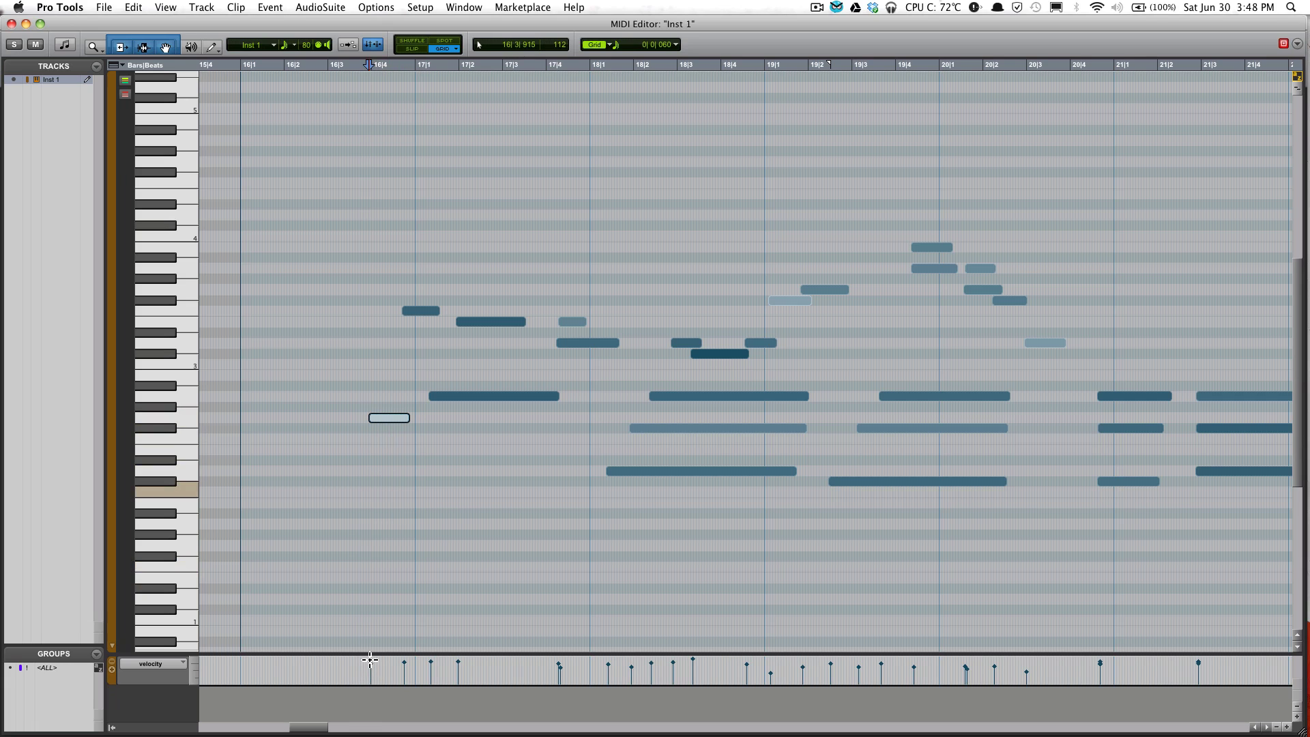
left_click_drag(373, 662, 213, 675)
left_click(181, 665)
Raise the MIDI volume lane to 127, then return the controller lane to velocity.
left_click(168, 665)
left_click(170, 666)
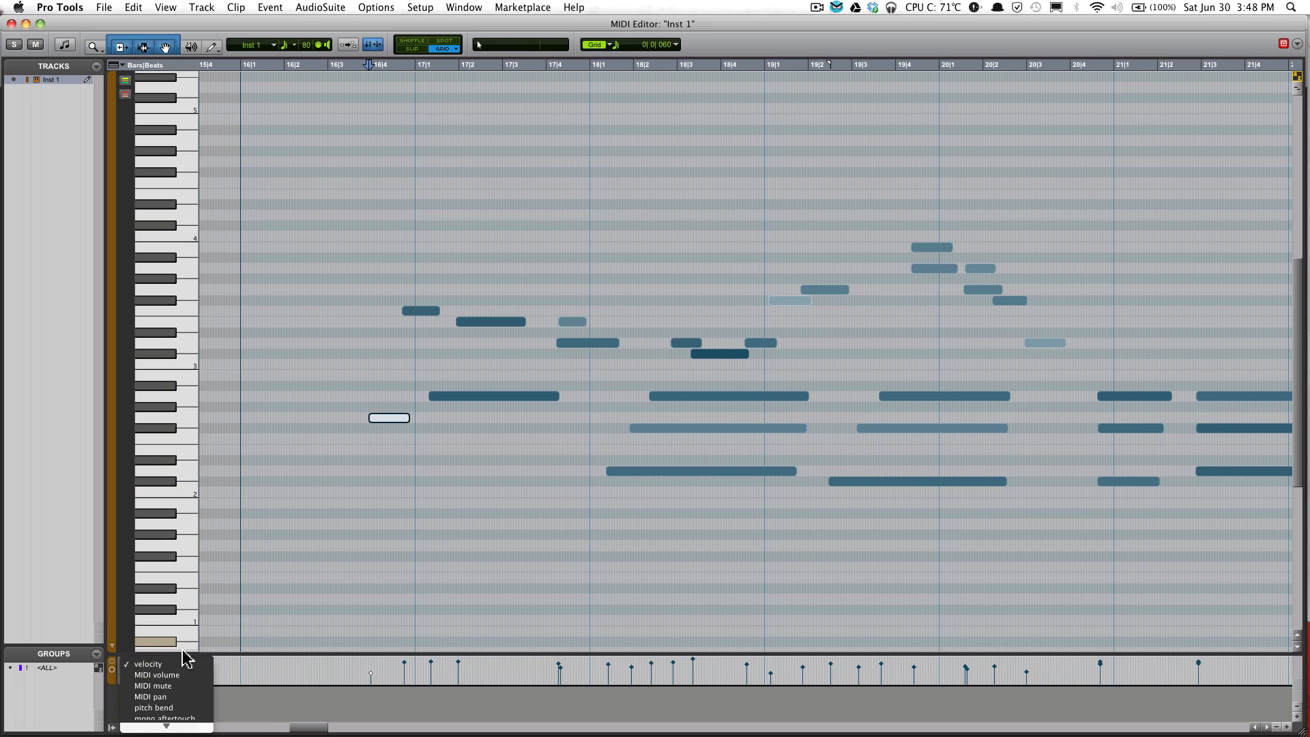
left_click(205, 675)
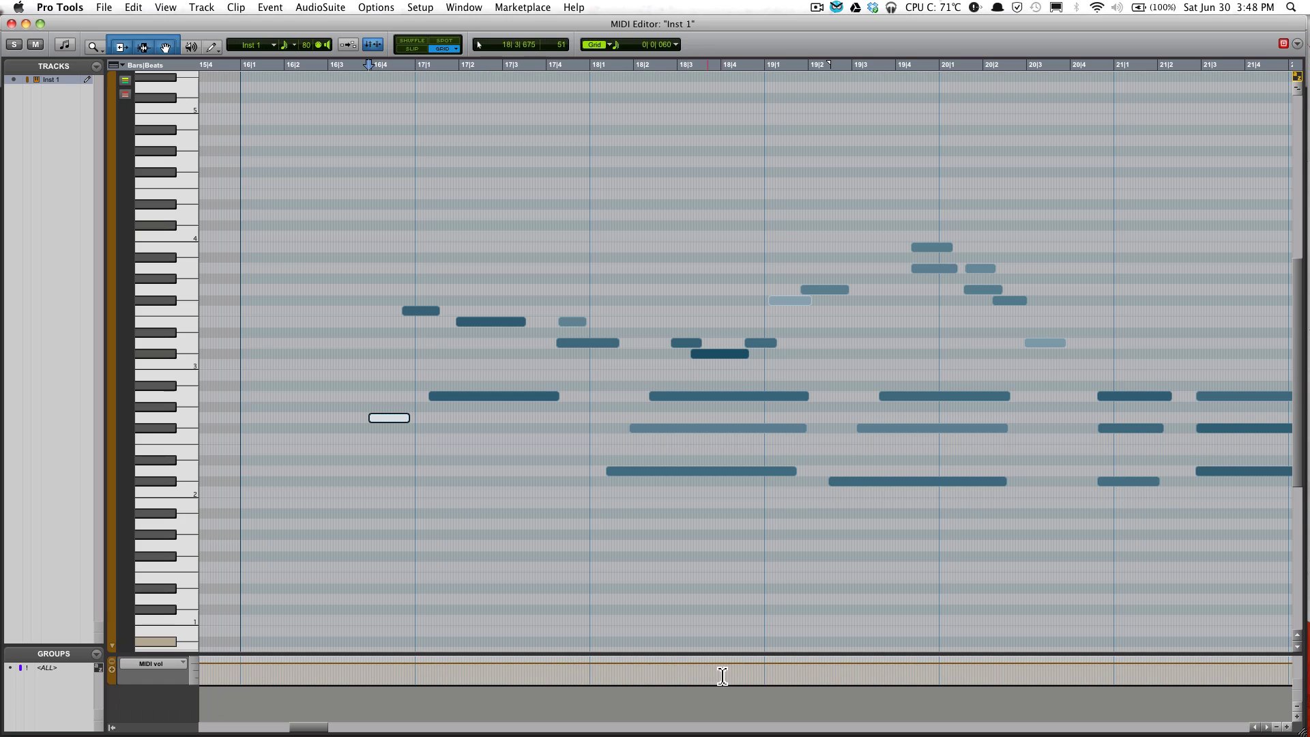
left_click_drag(422, 664, 424, 662)
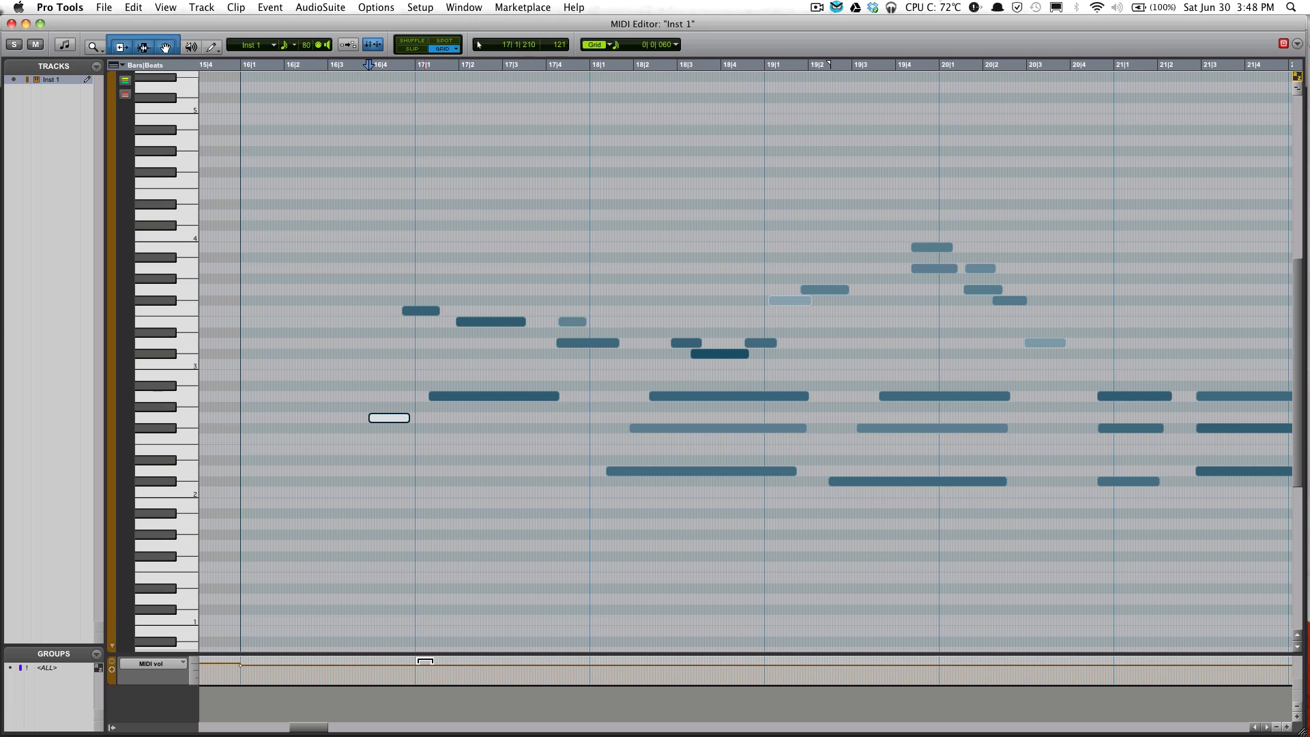
left_click(171, 664)
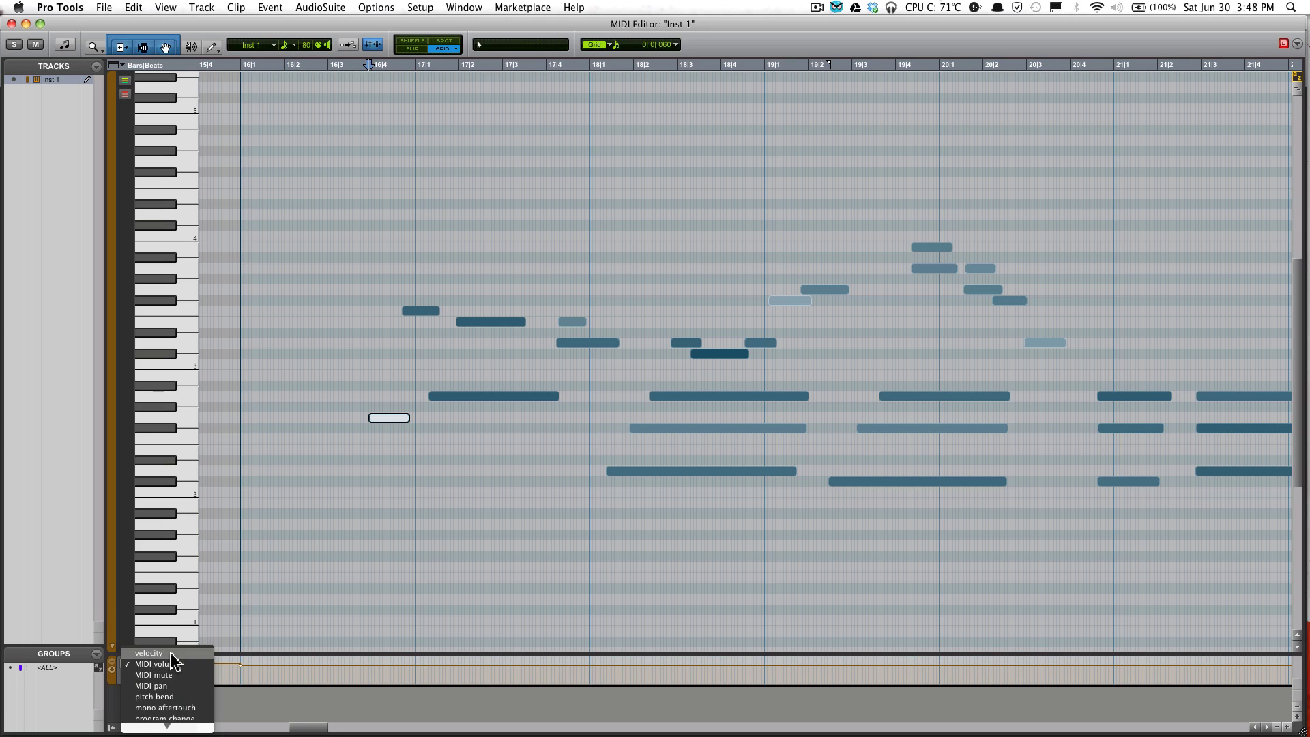
left_click(176, 672)
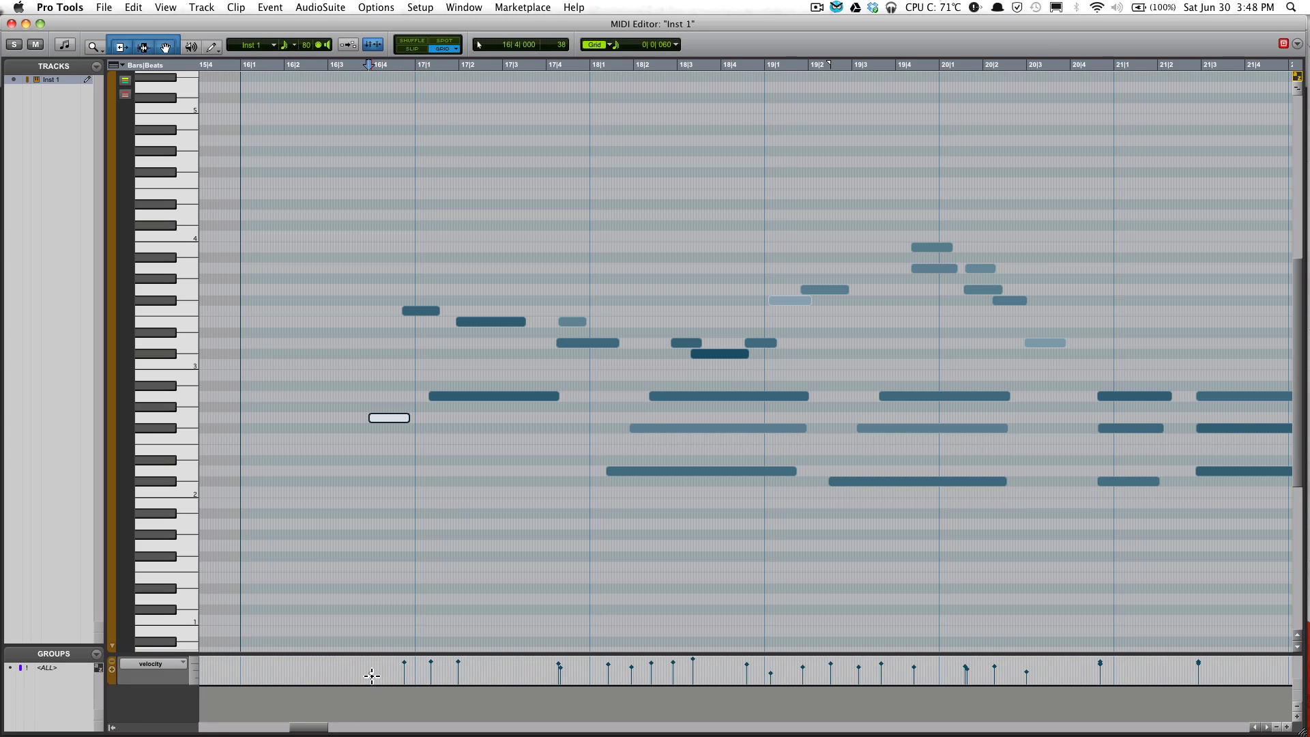
Raise the first note's velocity near maximum and reposition the long note at bar 17.
left_click_drag(374, 680, 378, 662)
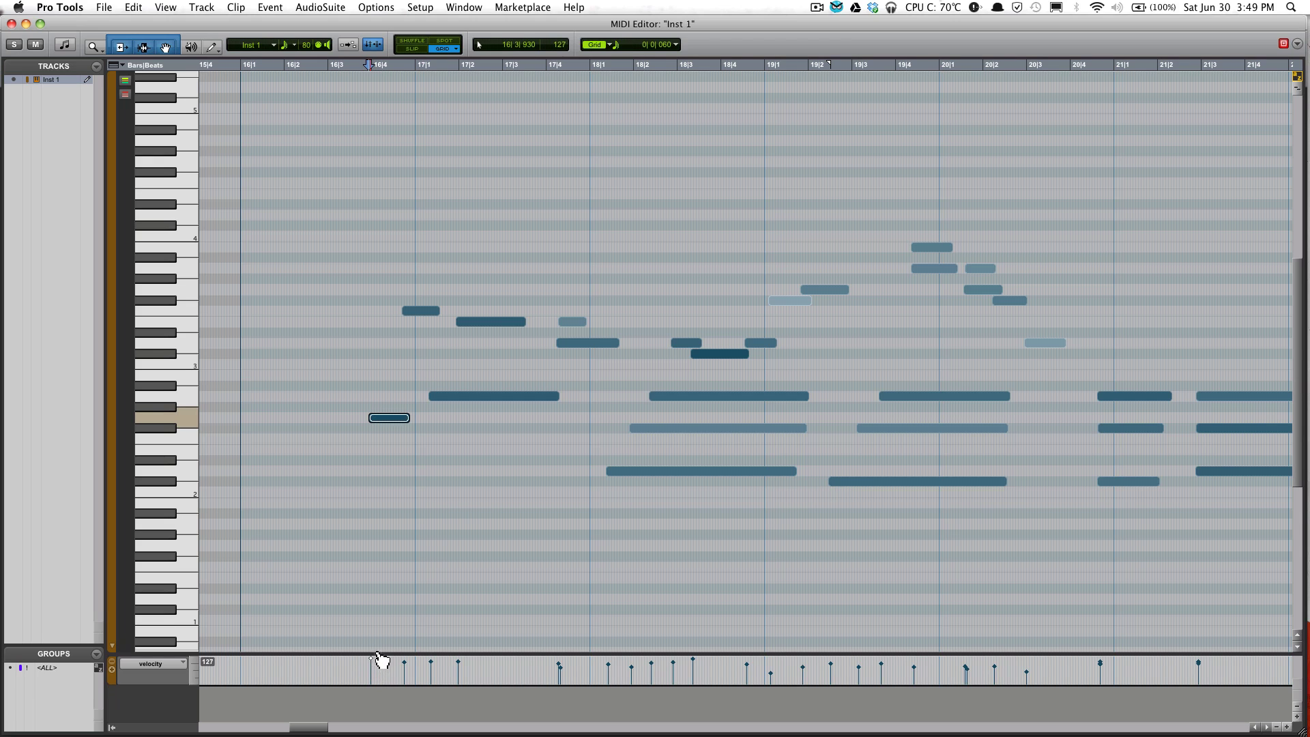
left_click(479, 397)
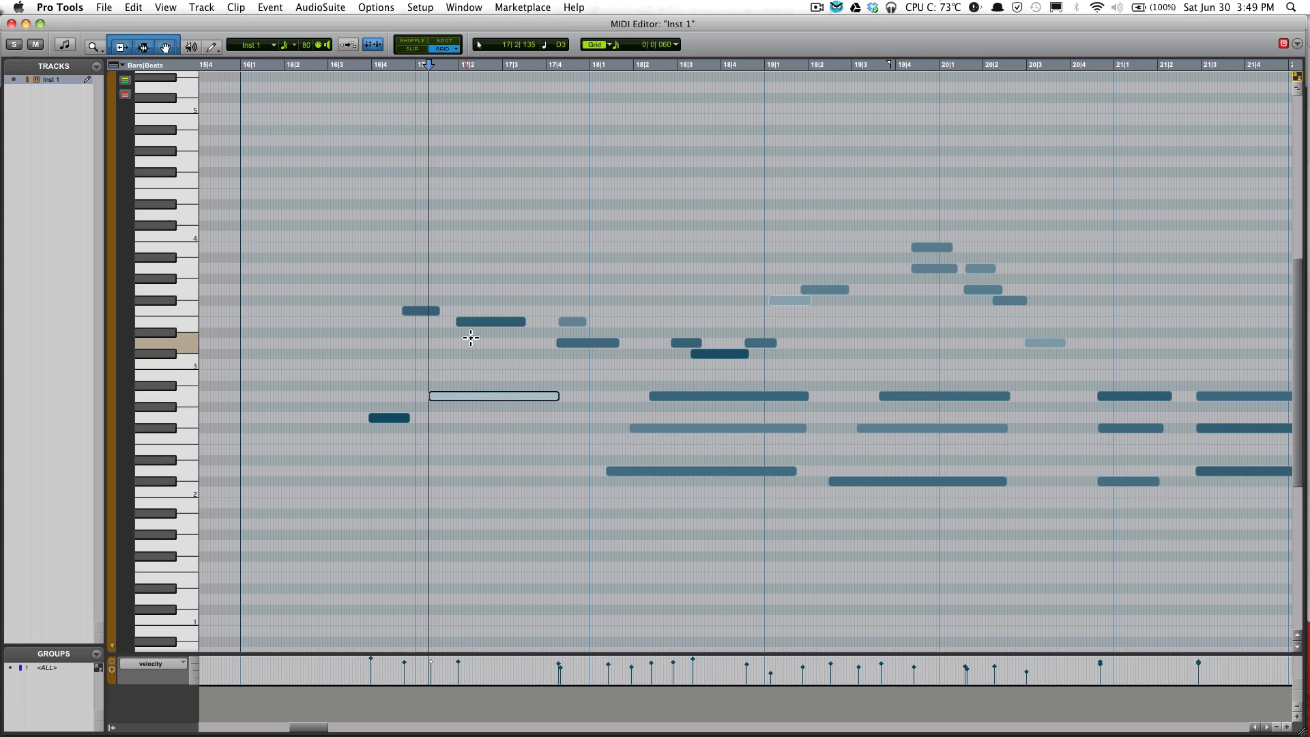
left_click(486, 323)
mouse_move(478, 400)
left_mouse_down()
mouse_move(514, 406)
mouse_move(464, 413)
mouse_move(477, 386)
left_mouse_up()
left_click(411, 352)
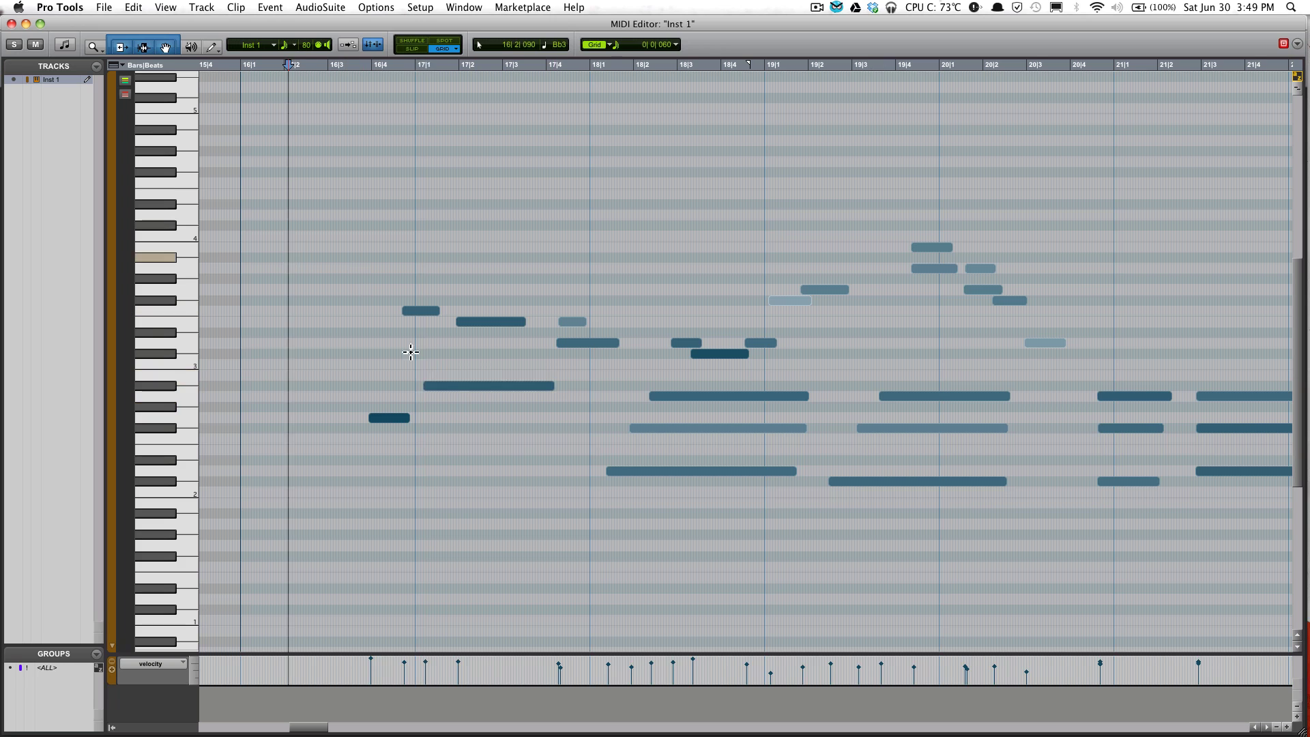
Move the seven opening notes down one semitone, then clear the selection.
left_click_drag(287, 252, 617, 532)
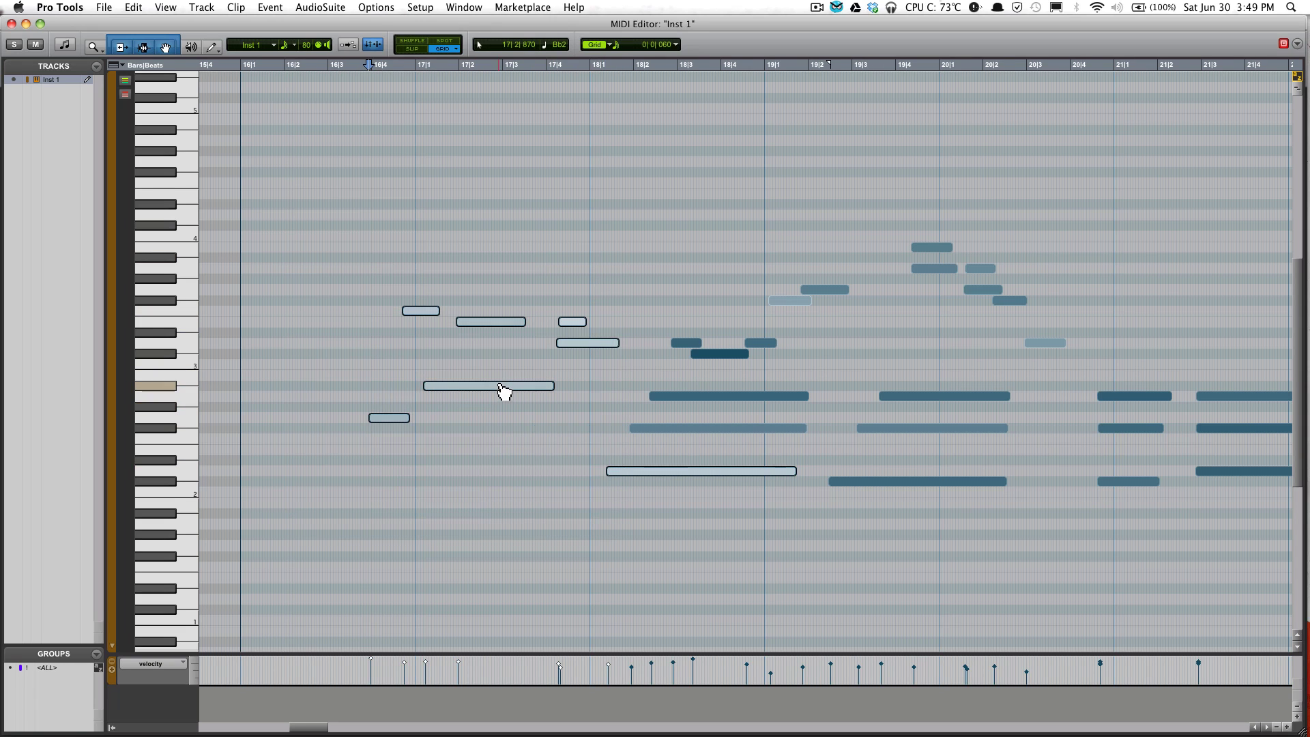
mouse_move(503, 390)
left_mouse_down()
mouse_move(500, 368)
mouse_move(500, 407)
left_mouse_up()
left_click(543, 480)
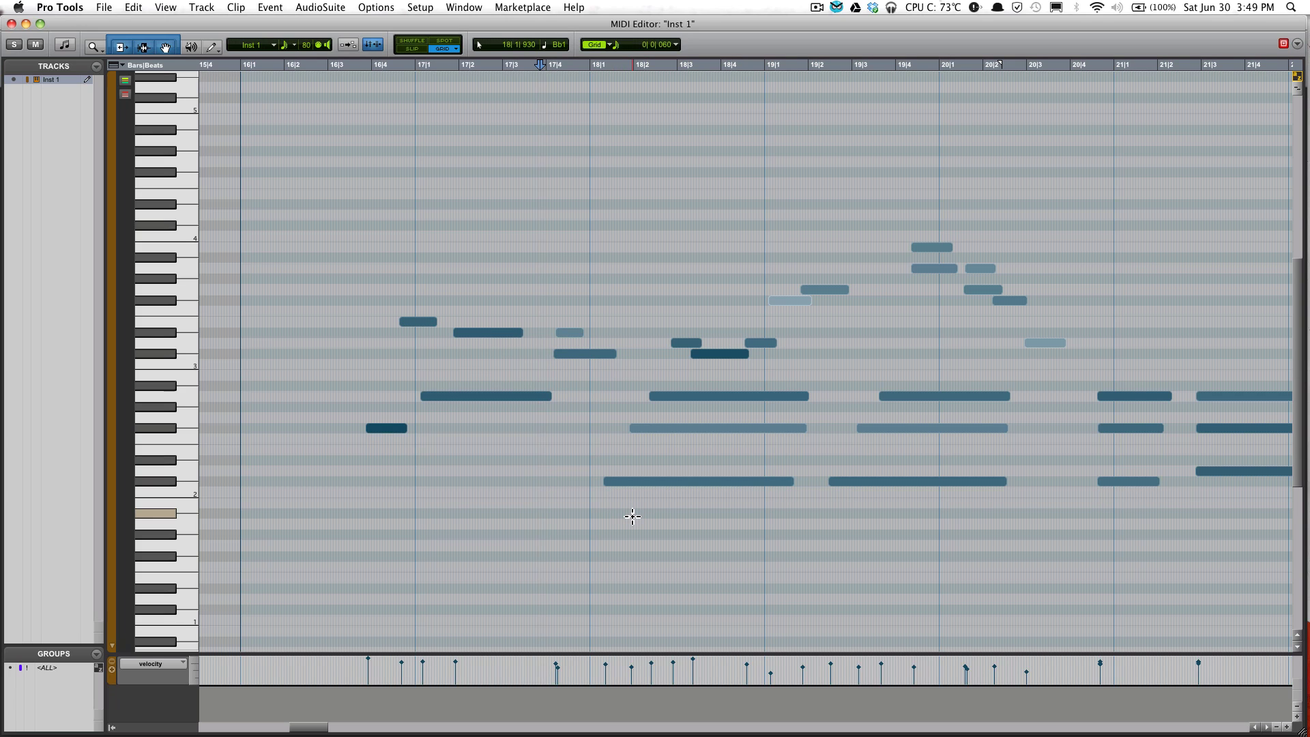
Delete the long low note at bar 18 and select the long notes at 18|2.
left_click(690, 483)
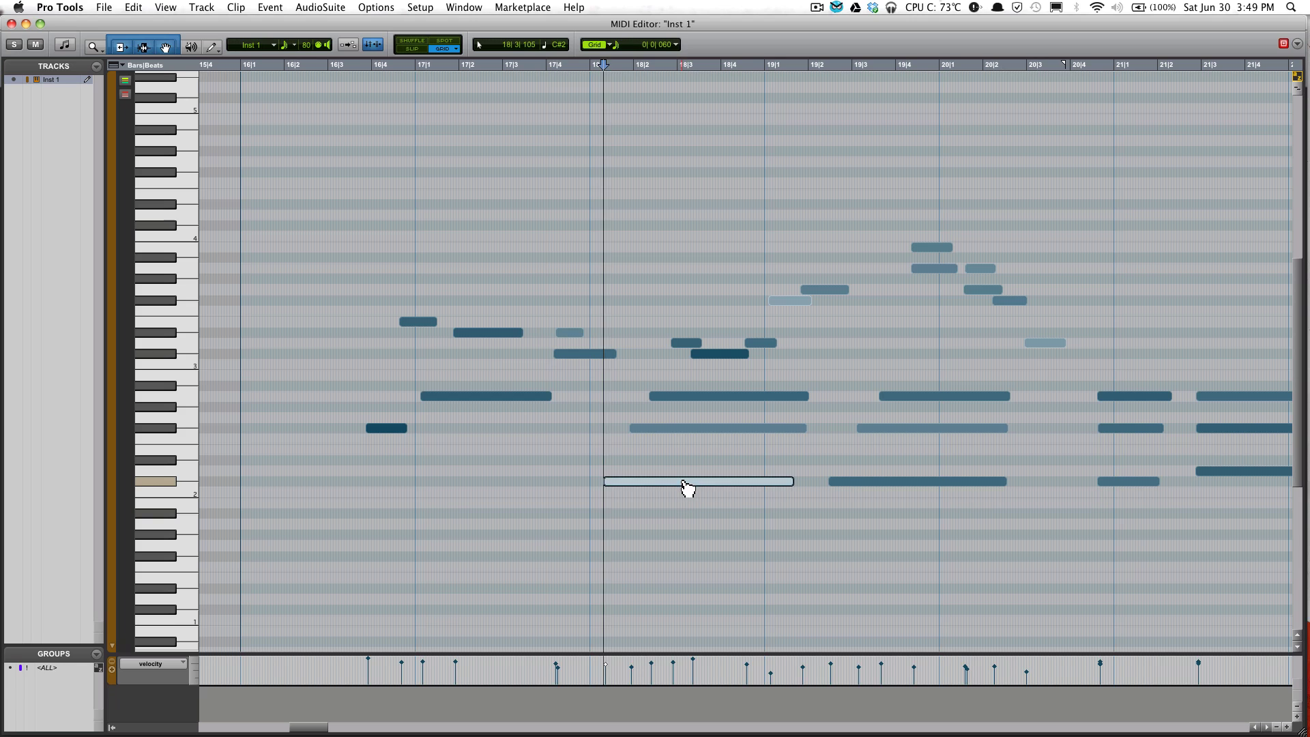
key("Delete")
left_click(689, 428)
left_click(696, 396)
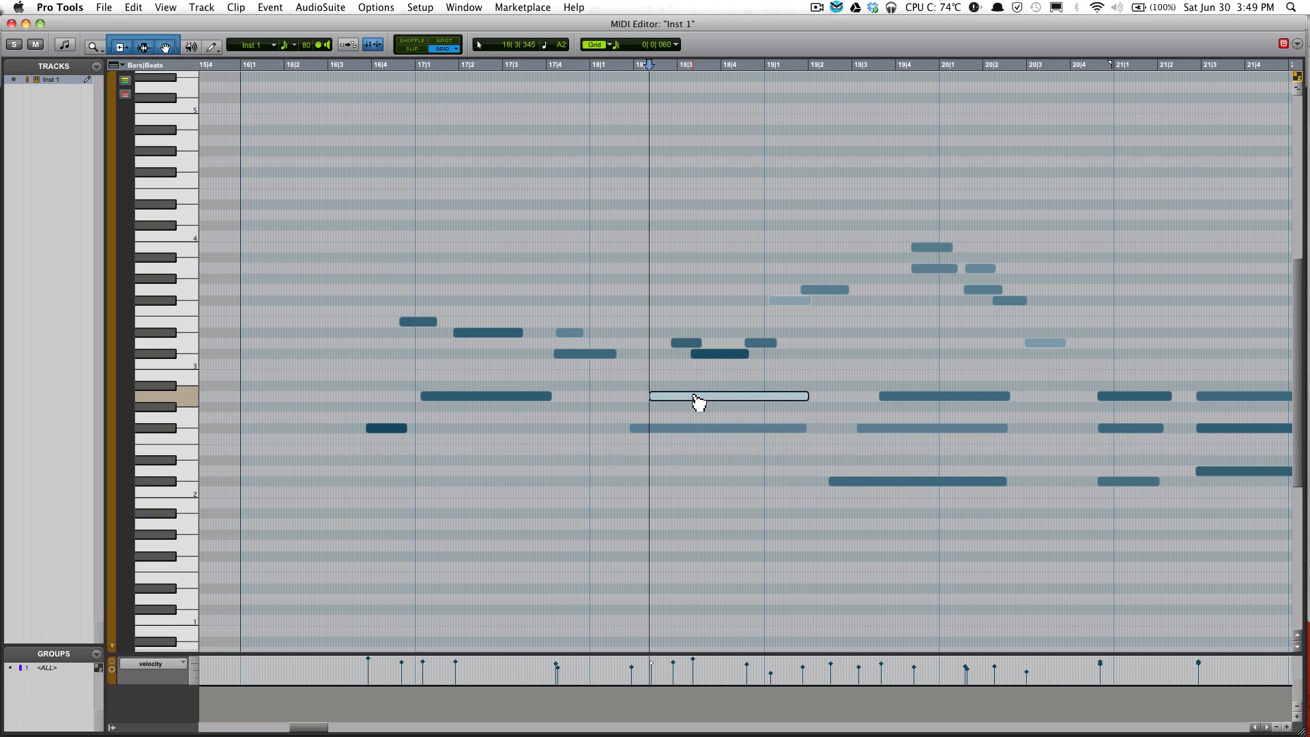
Audition the long and short notes around 18|2–18|3, finishing on the 17|1 long note.
left_click(705, 354)
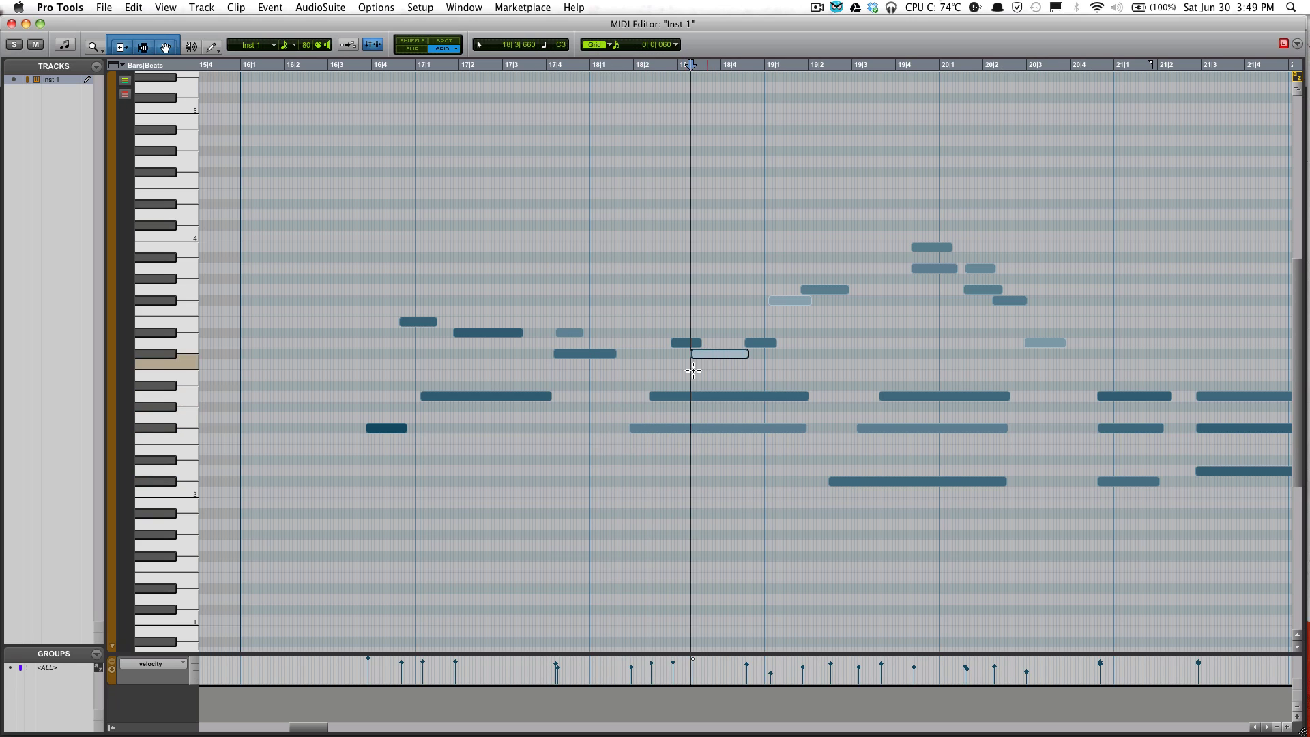
left_click(715, 397)
left_click(721, 355)
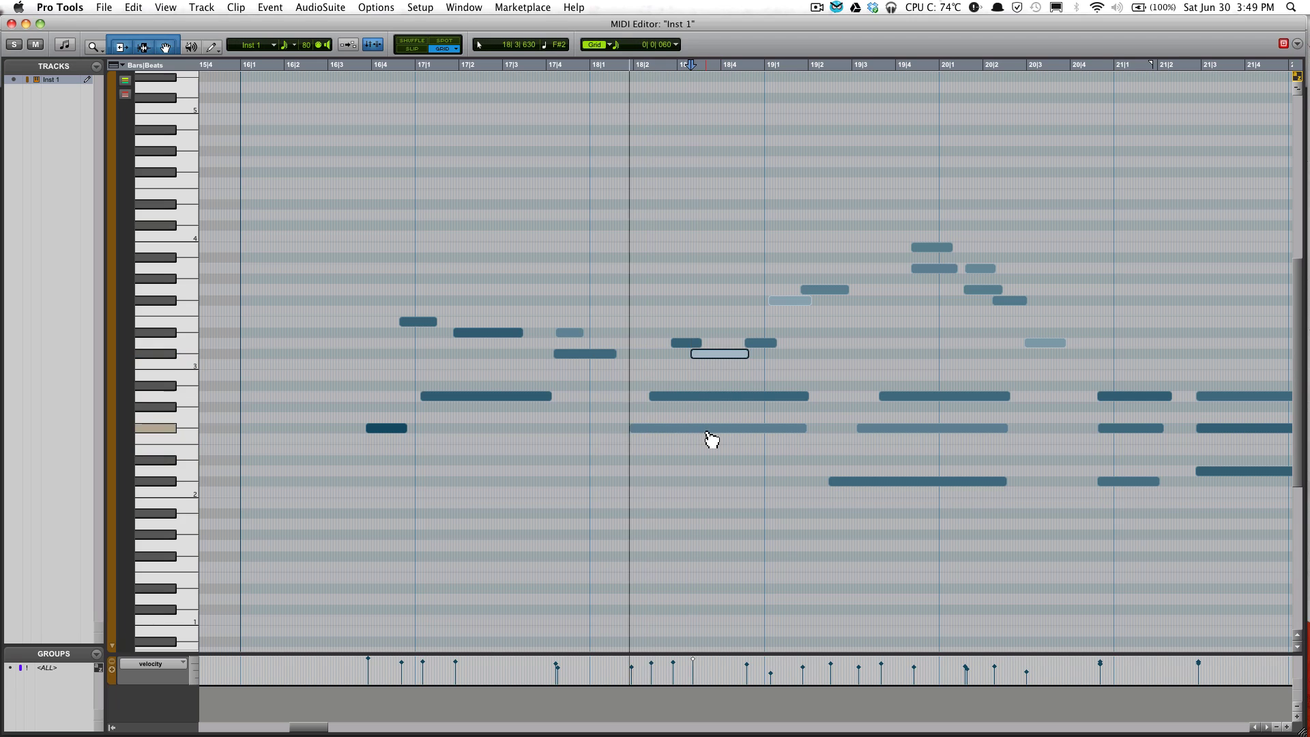
left_click(708, 429)
left_click(716, 397)
left_click(714, 354)
left_click(685, 342)
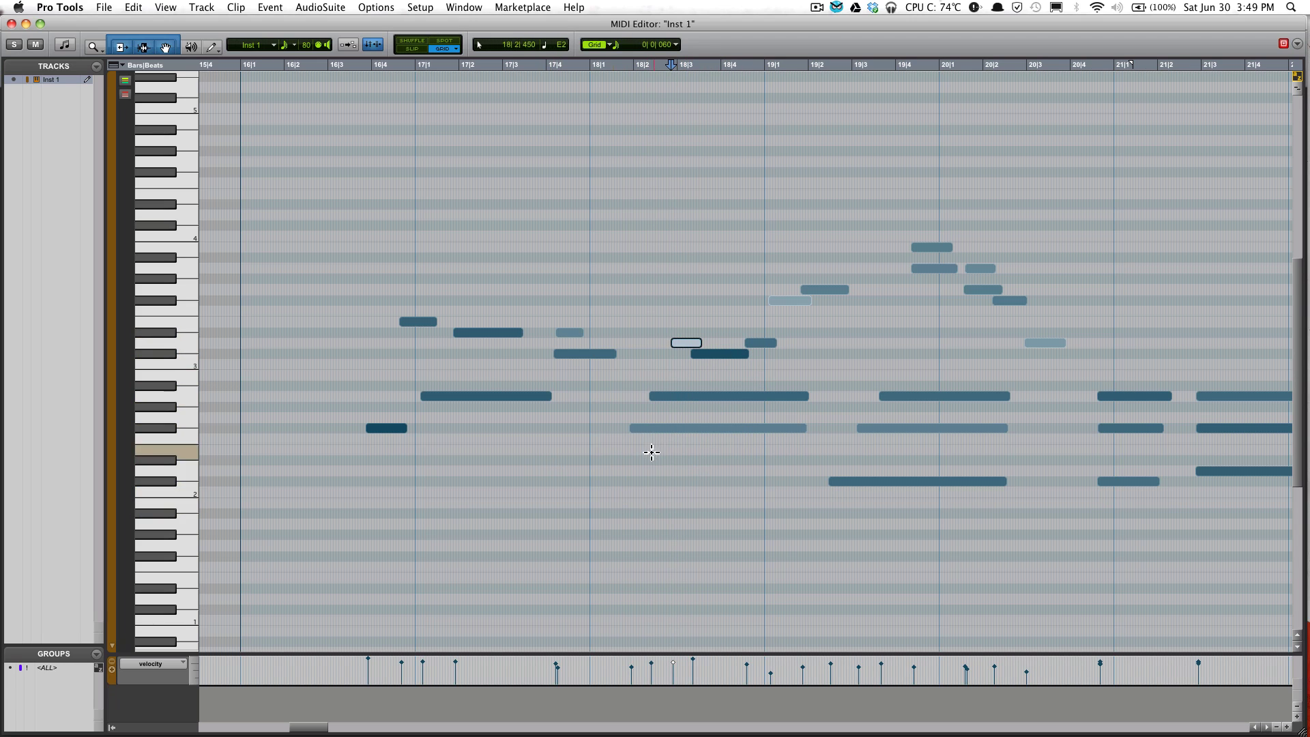
left_click(505, 397)
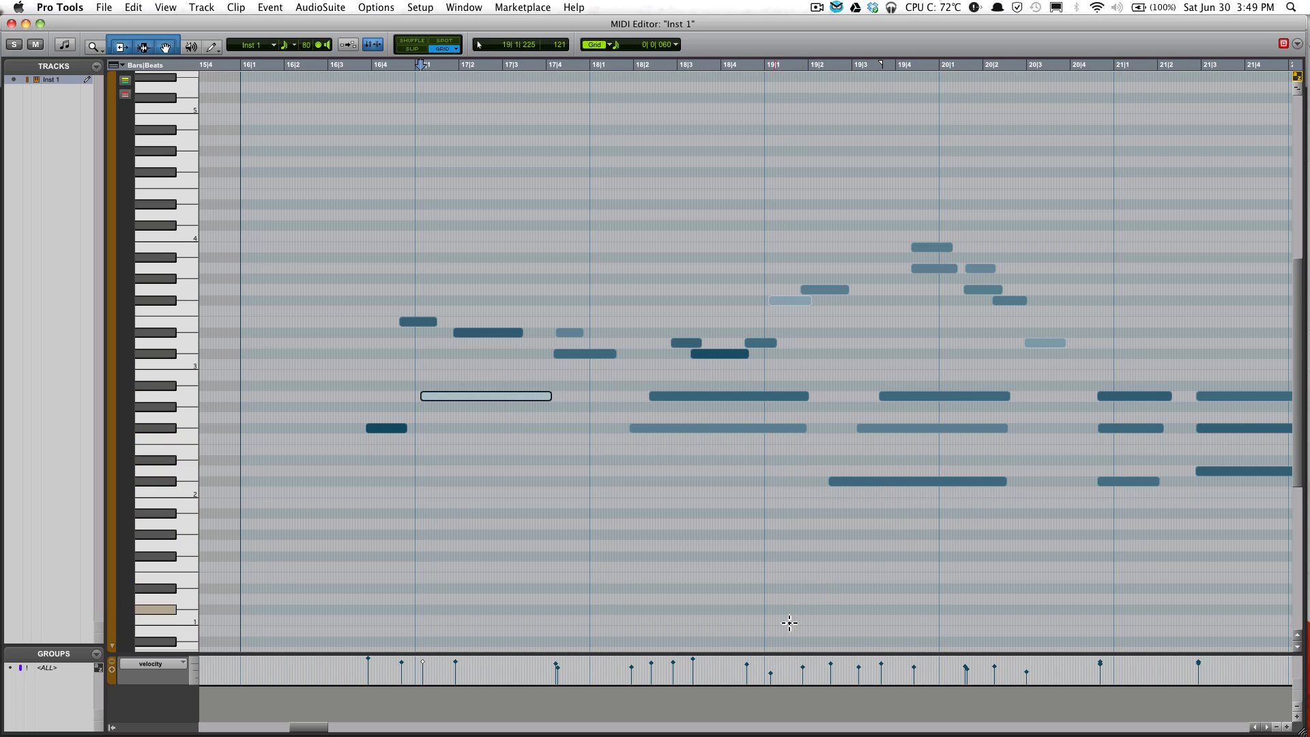
Close the MIDI Editor to return to the DNA_MIDI Edit window showing the edited Inst 1 clip.
left_click(11, 24)
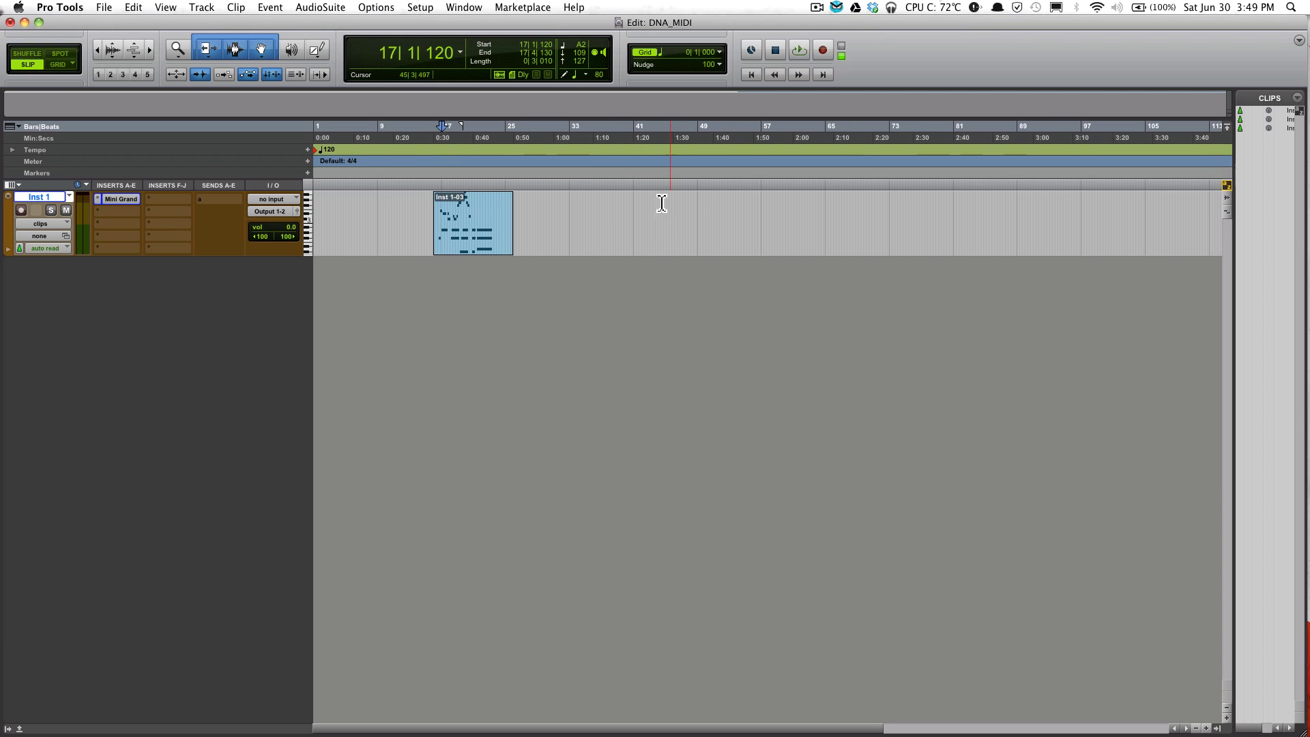